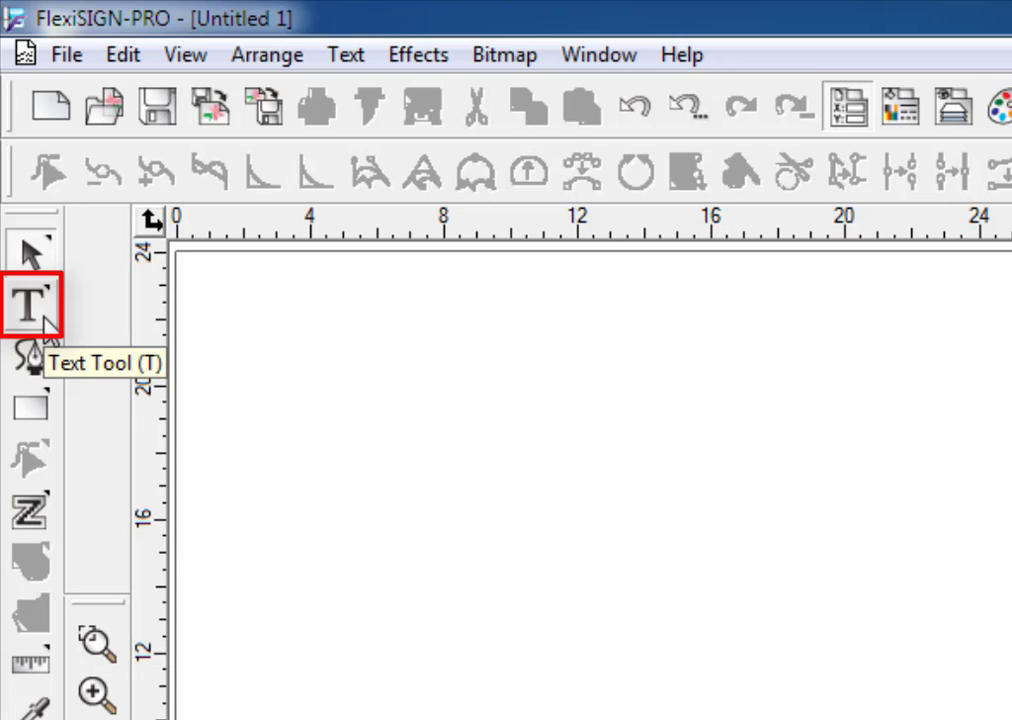
Add the text DOCTOR near the middle of the page with the Text tool
click(30, 305)
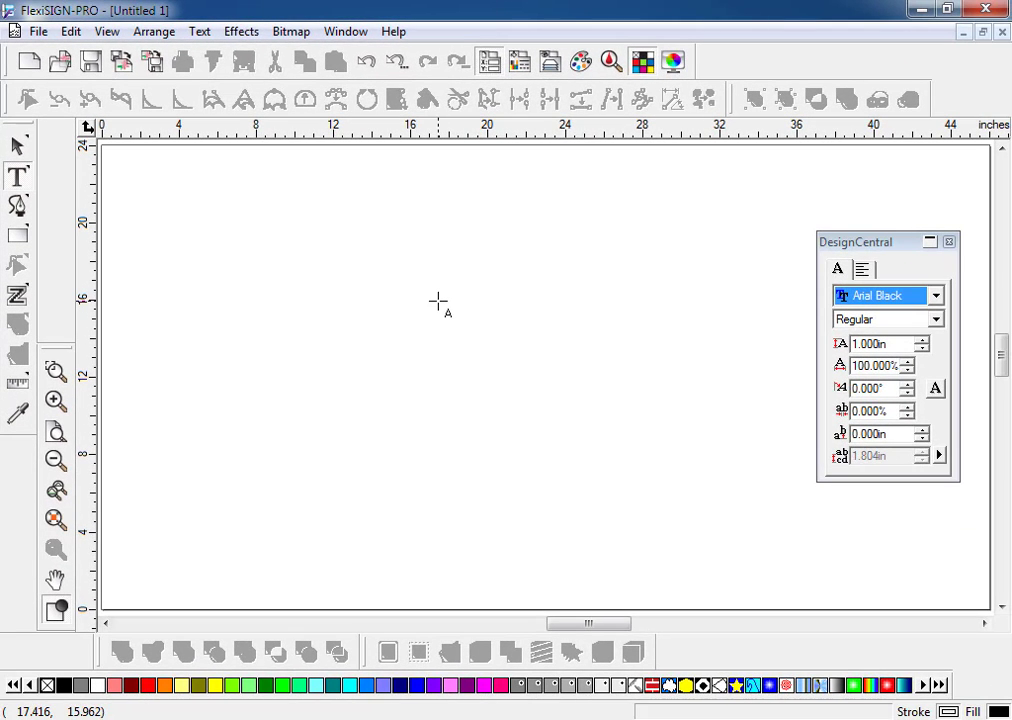
click(438, 301)
text(DO)
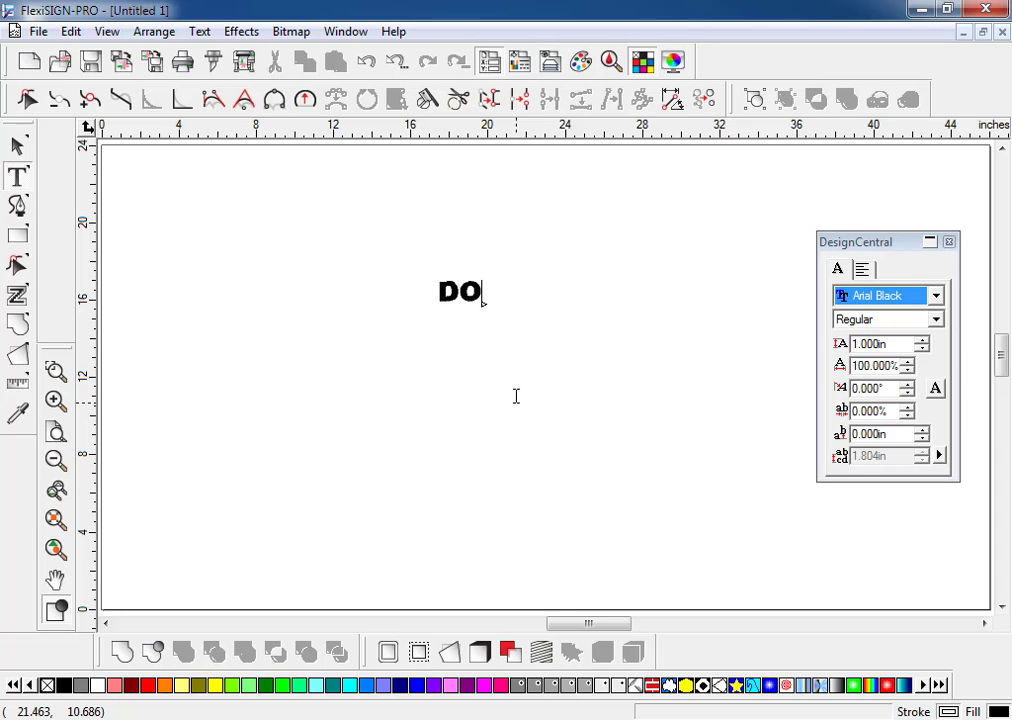
text(CTOR)
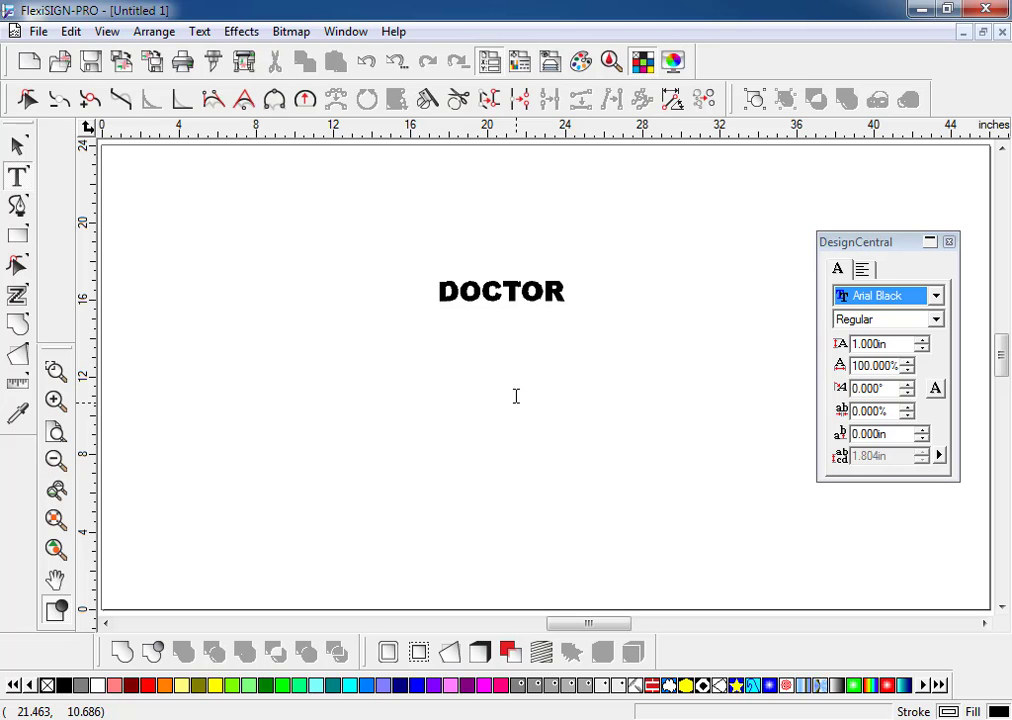
Enlarge the DOCTOR text proportionally to about 19 in wide by 3 in high and move it slightly up
click(17, 147)
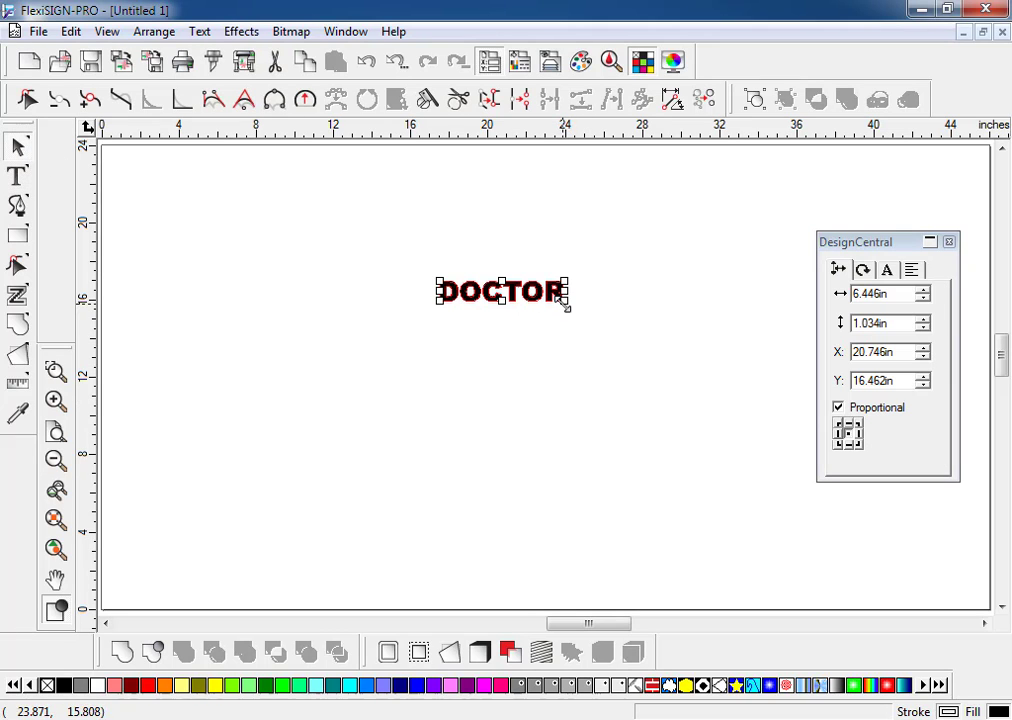
drag(567, 302, 597, 319)
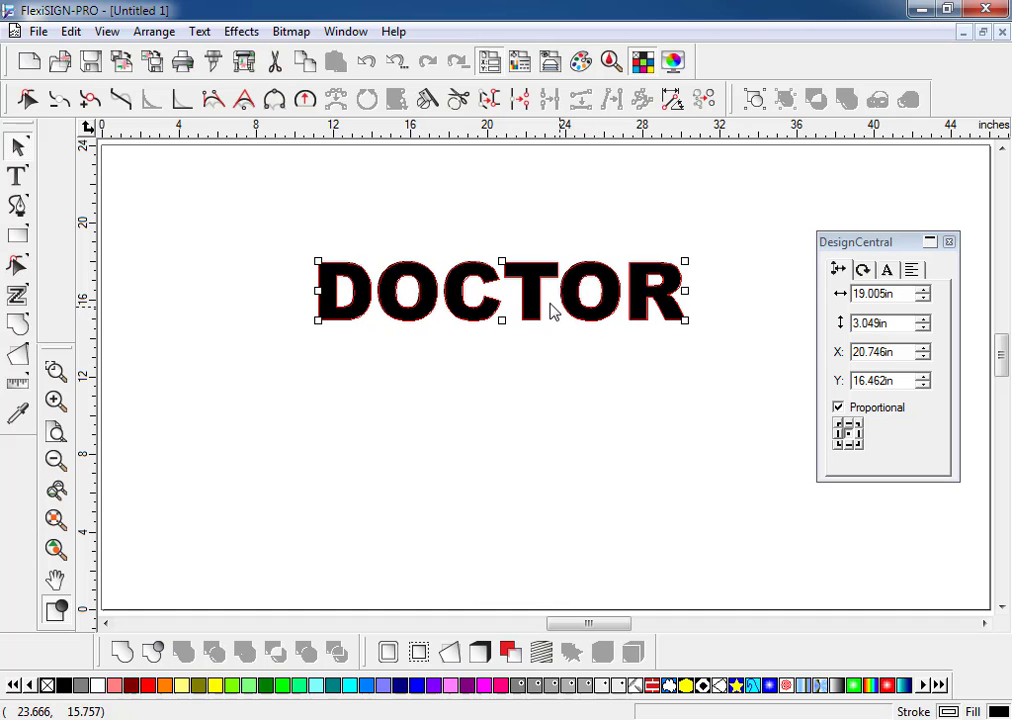
drag(533, 293, 531, 281)
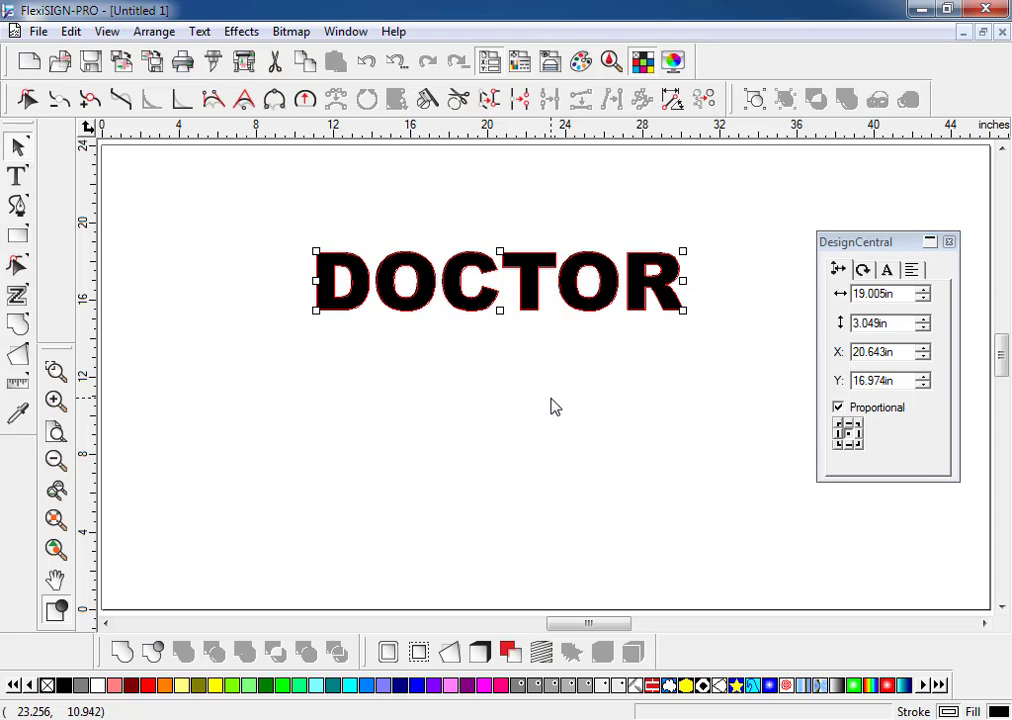
click(551, 407)
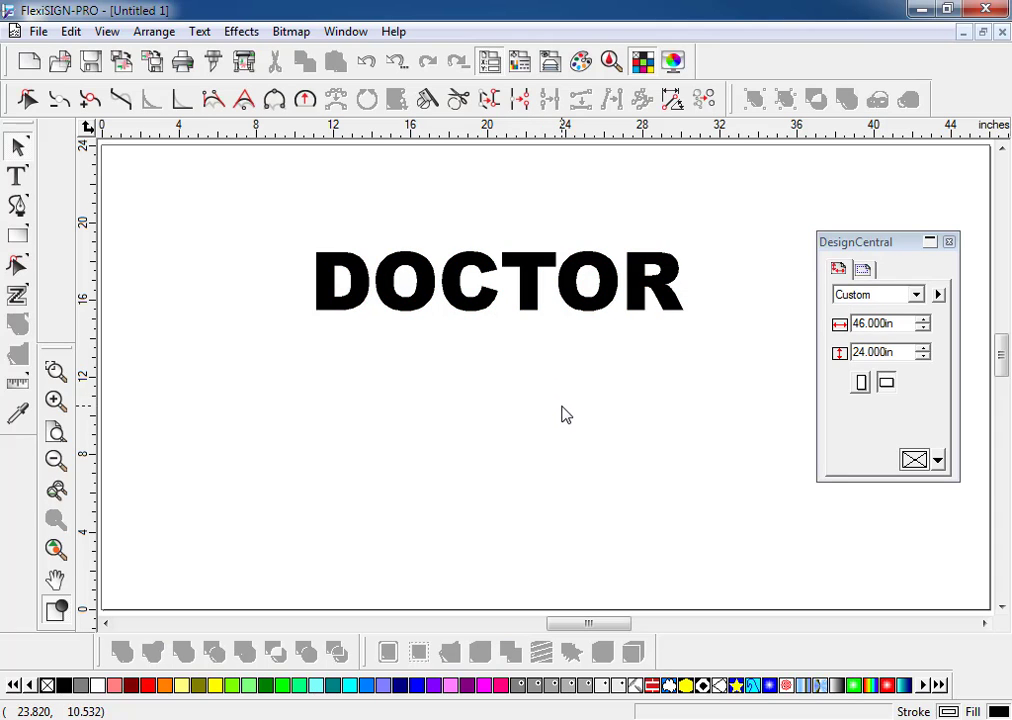
Set the DOCTOR text's font to Calibri with the Bold style
click(480, 285)
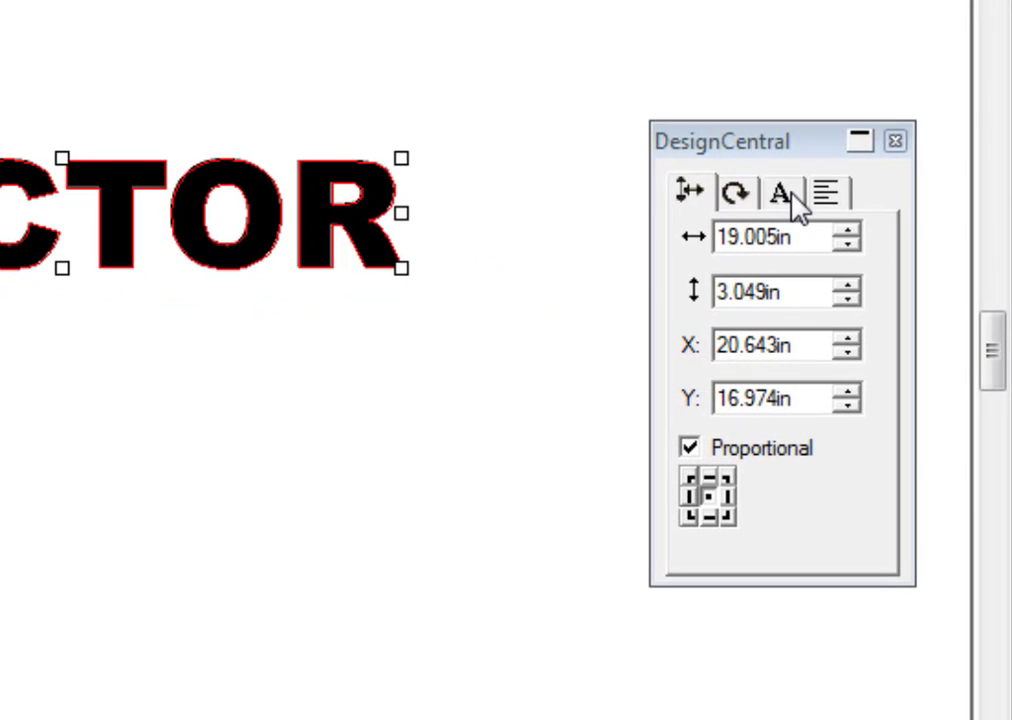
click(794, 198)
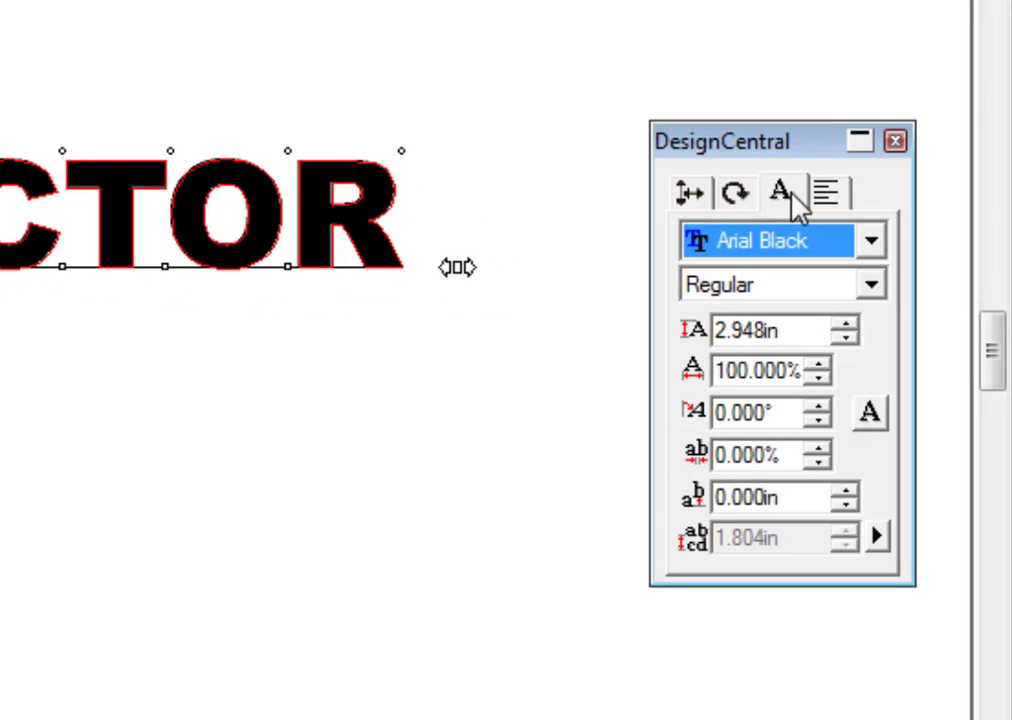
click(871, 242)
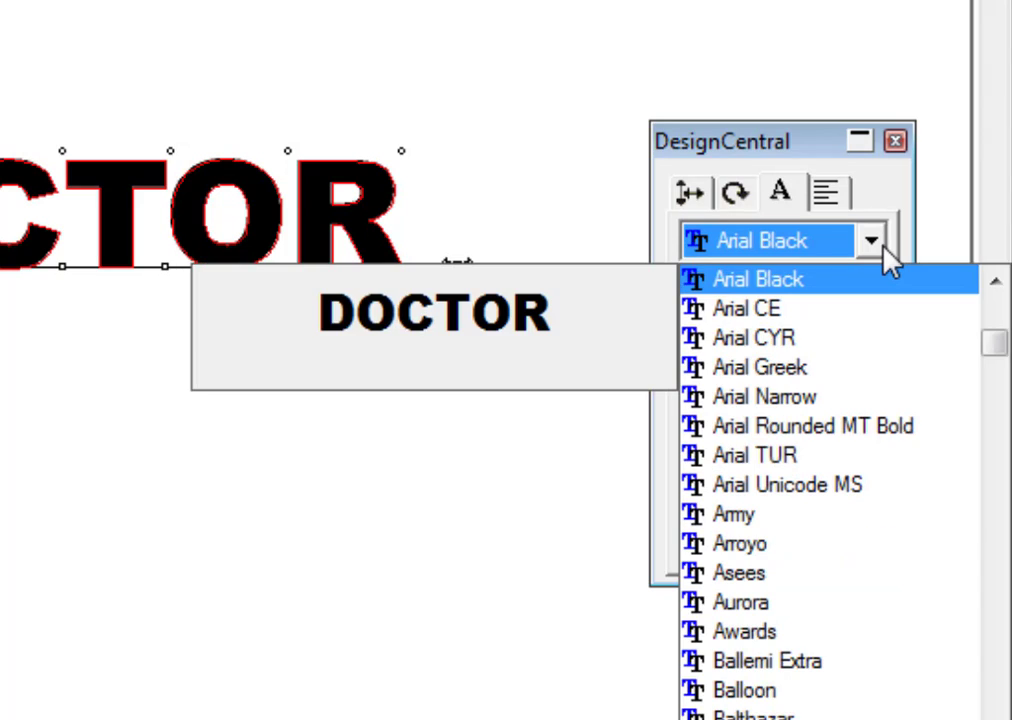
key(c)
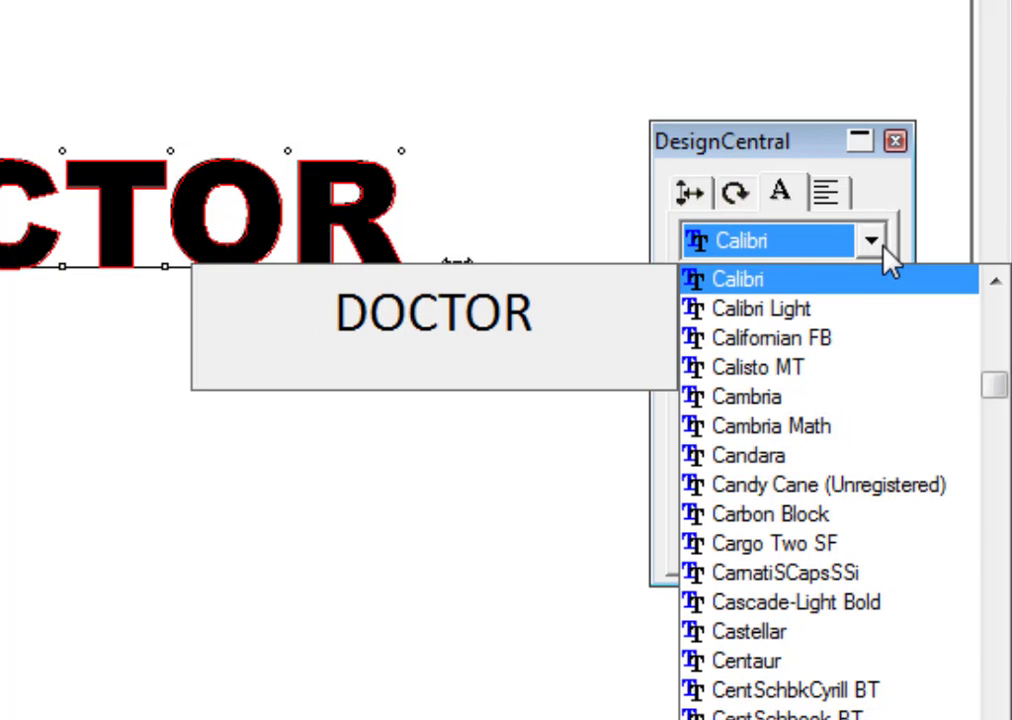
click(856, 283)
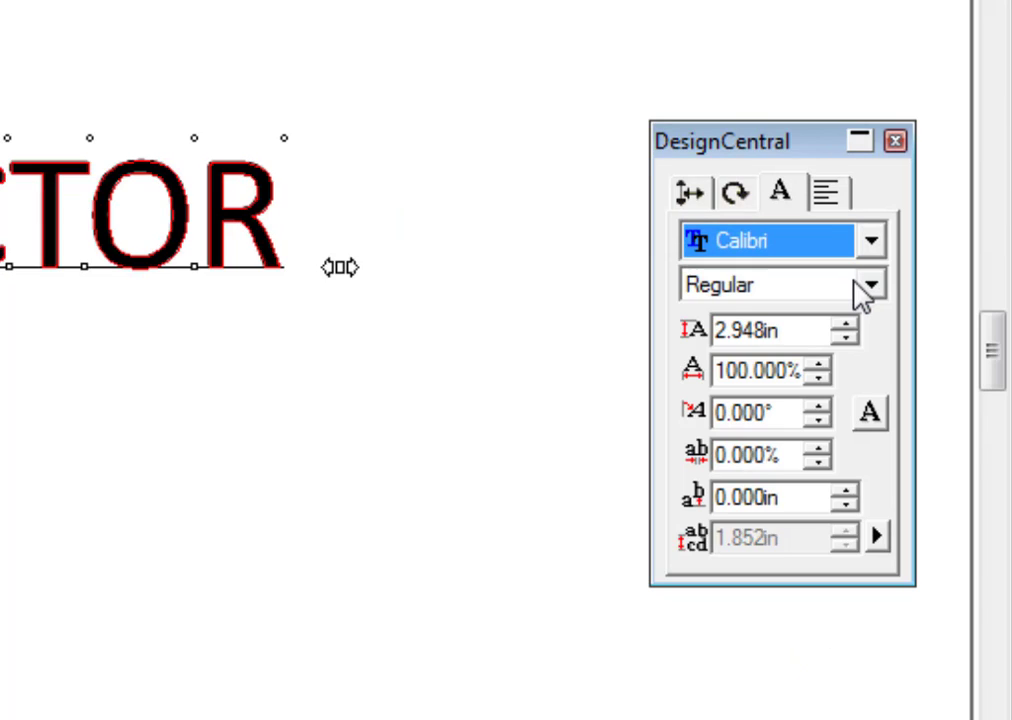
click(871, 292)
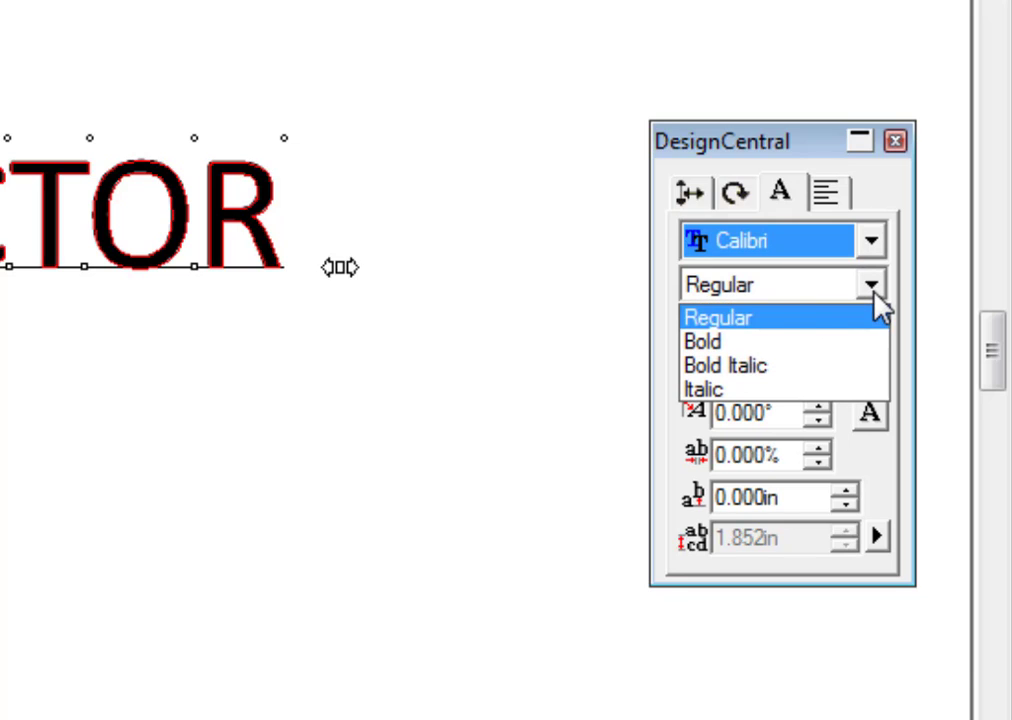
click(752, 350)
click(102, 573)
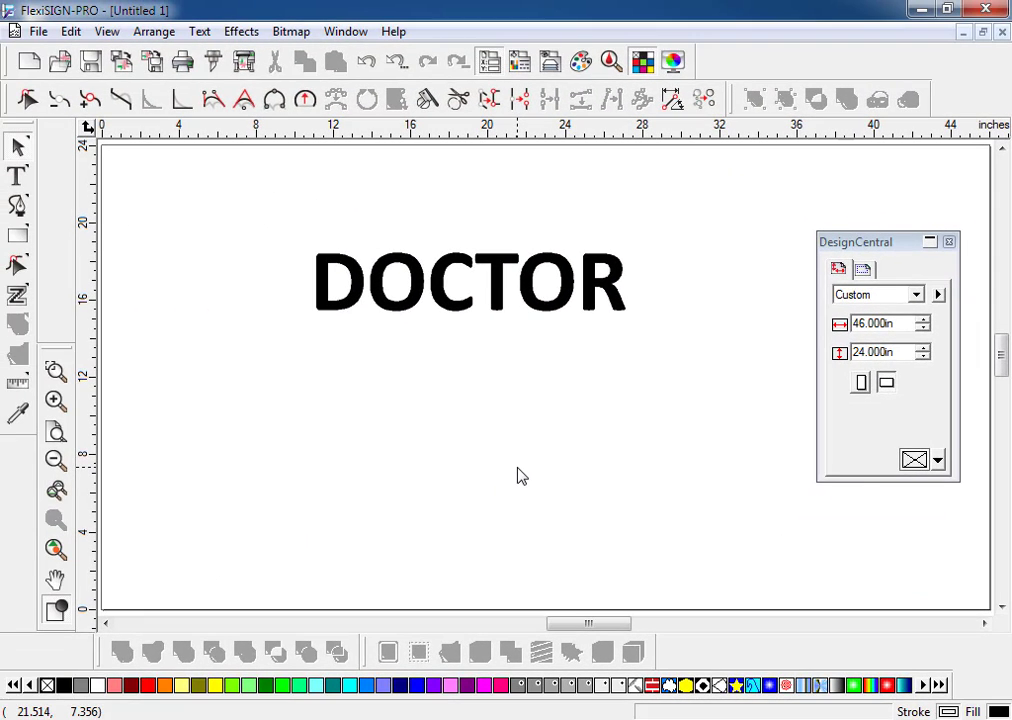
Import the stethoscope EPS file from the Desktop and place it below the DOCTOR text
right_click(447, 520)
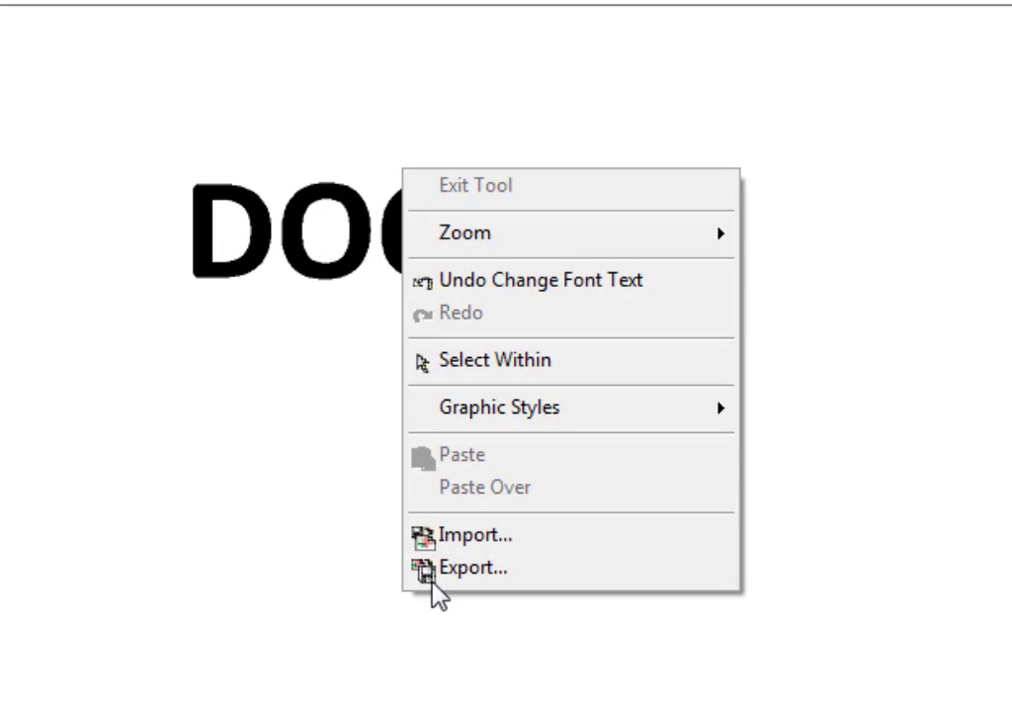
click(541, 541)
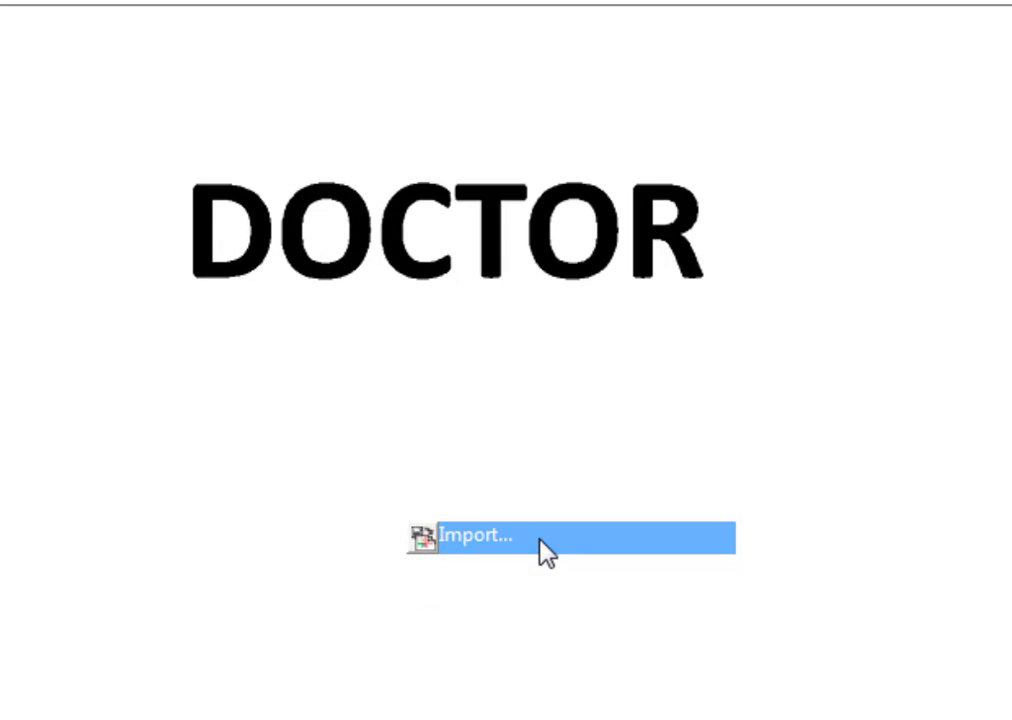
click(556, 400)
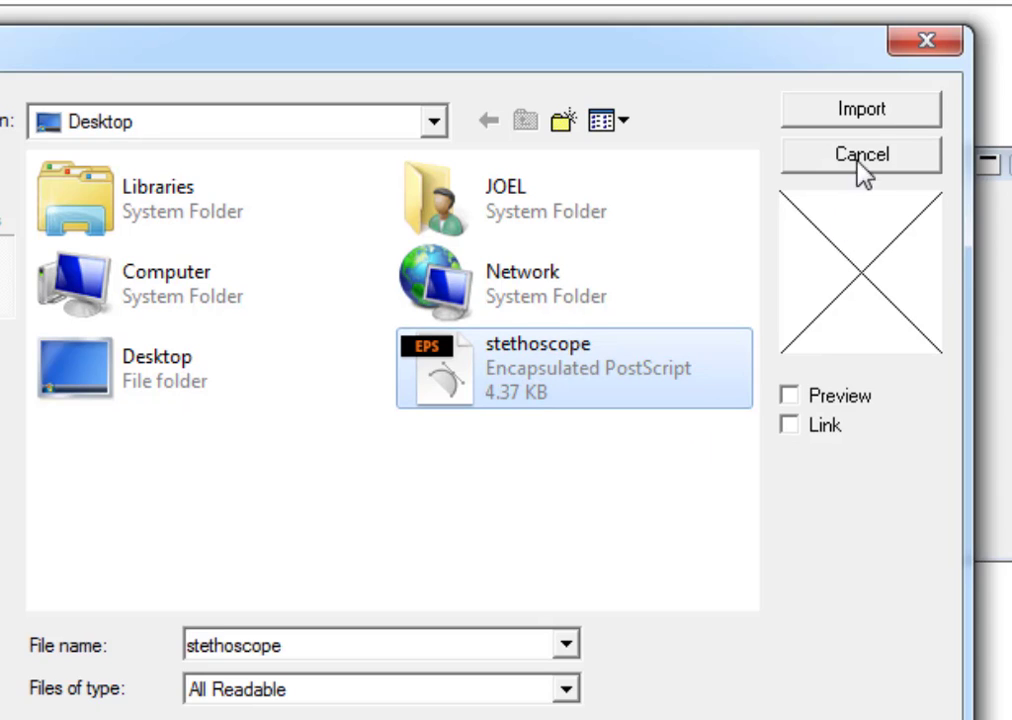
click(893, 112)
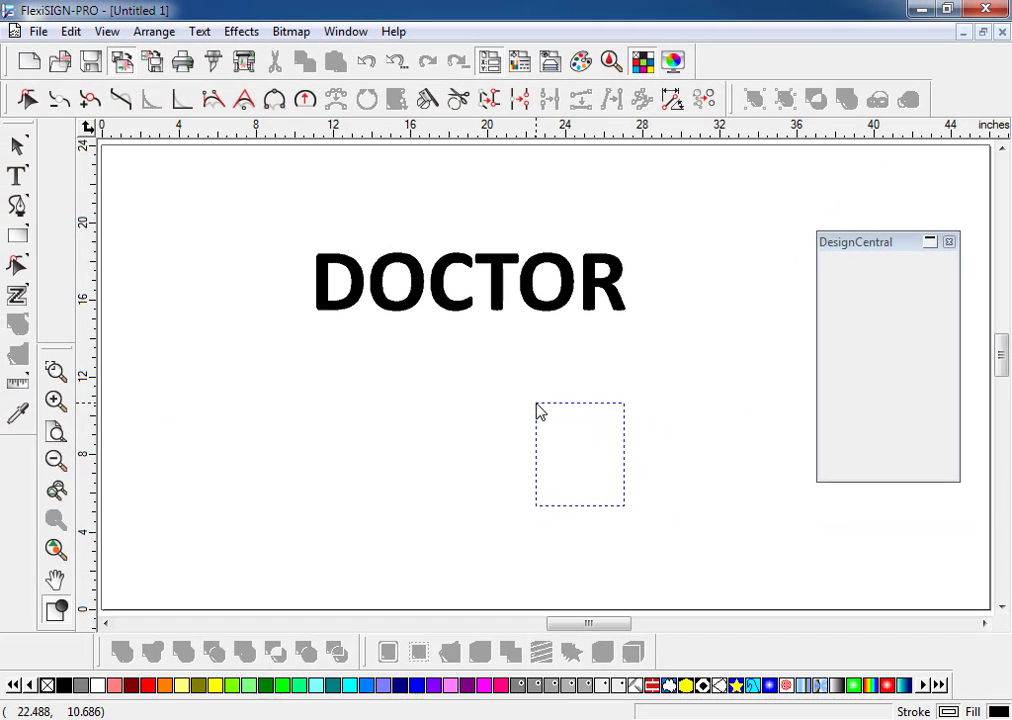
click(538, 410)
click(450, 470)
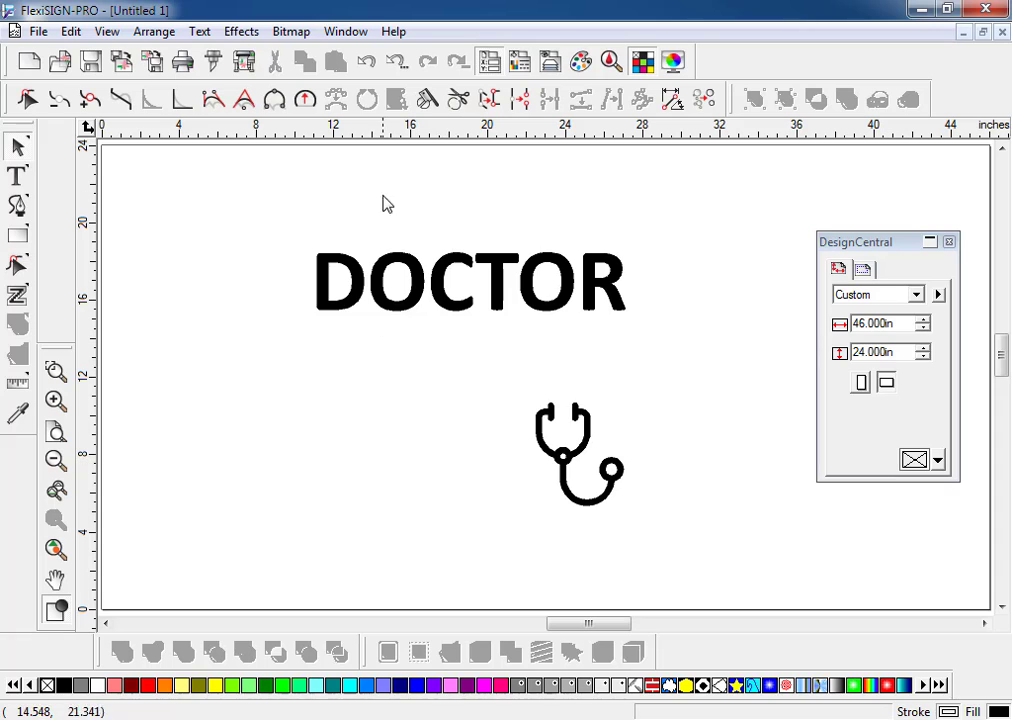
Break the DOCTOR text apart into individual letters
click(392, 280)
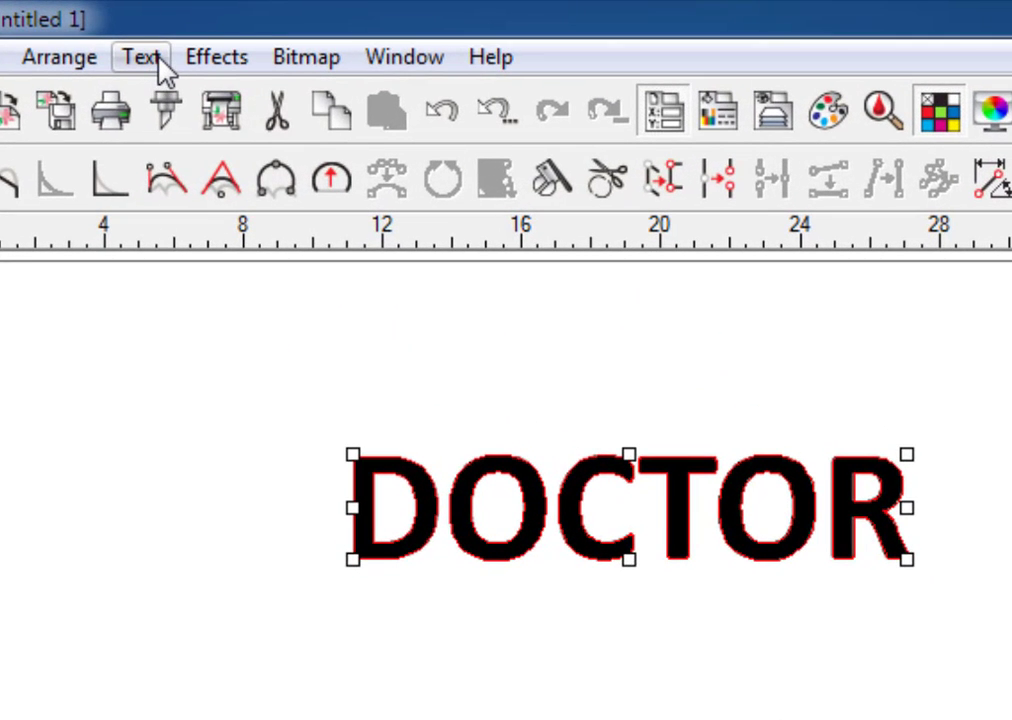
click(160, 68)
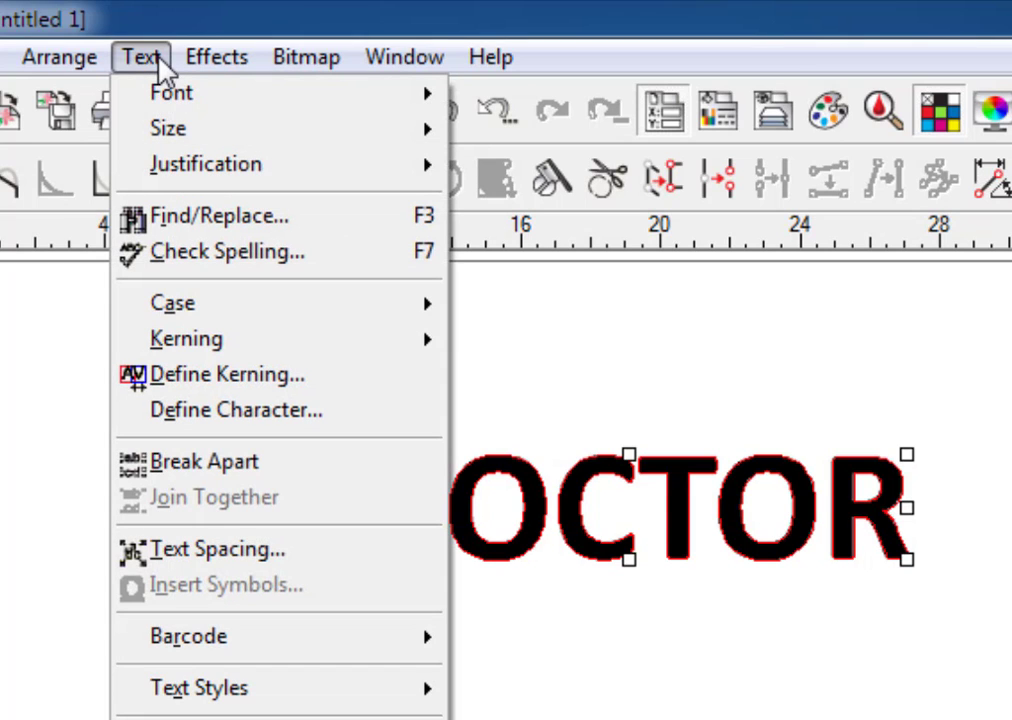
click(283, 472)
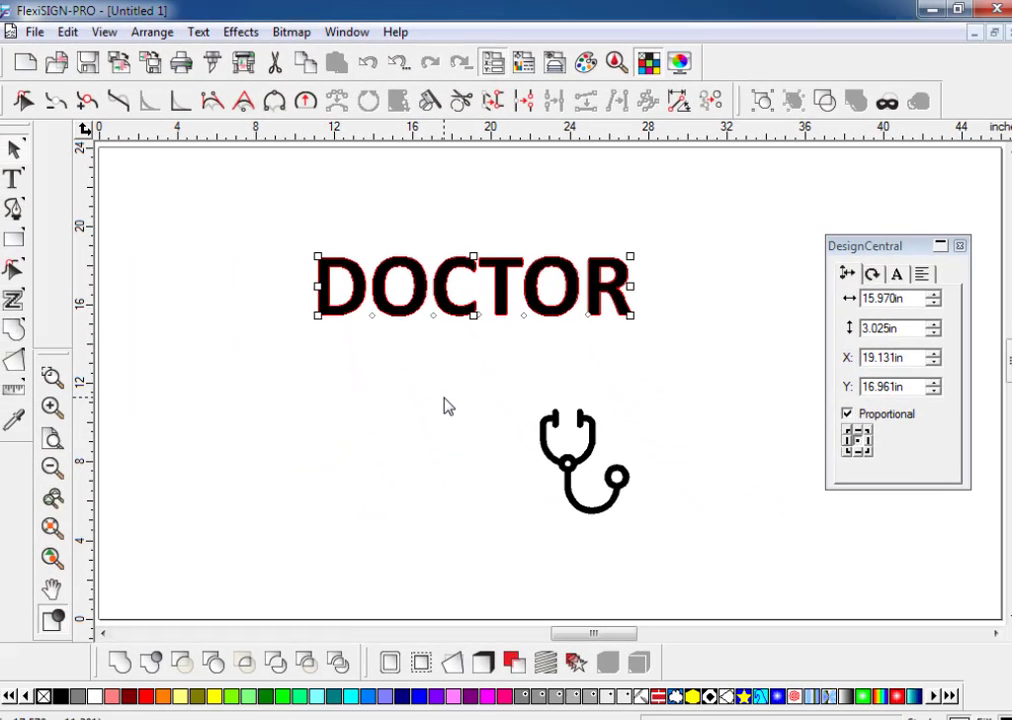
click(440, 372)
Delete the first O of DOCTOR and move the stethoscope into the gap between D and C
click(394, 256)
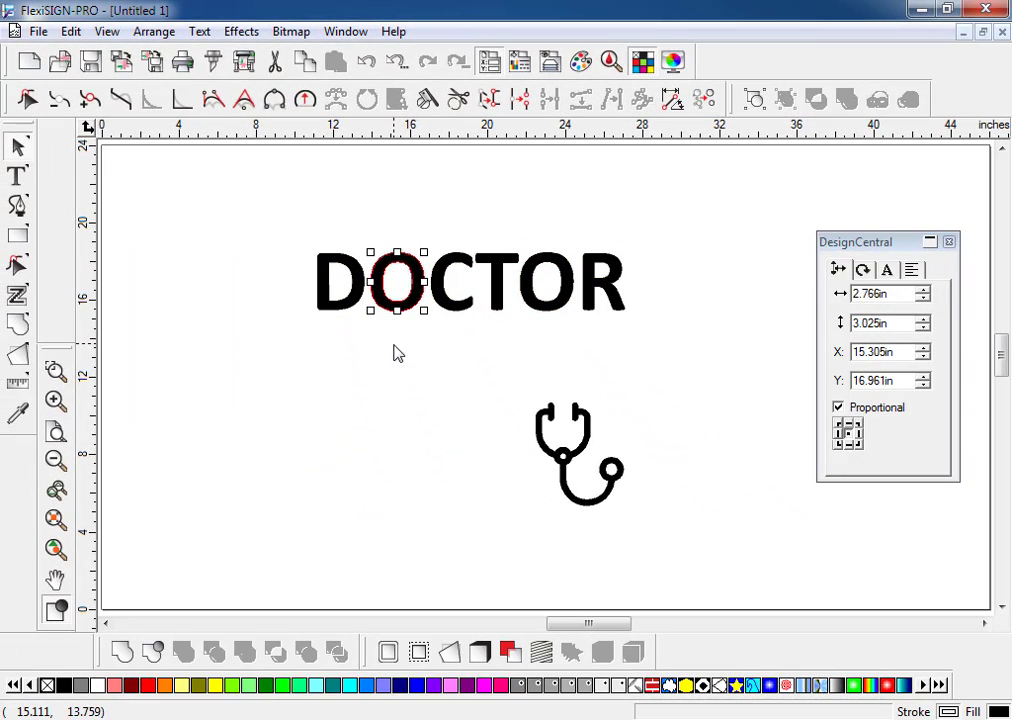
key(Delete)
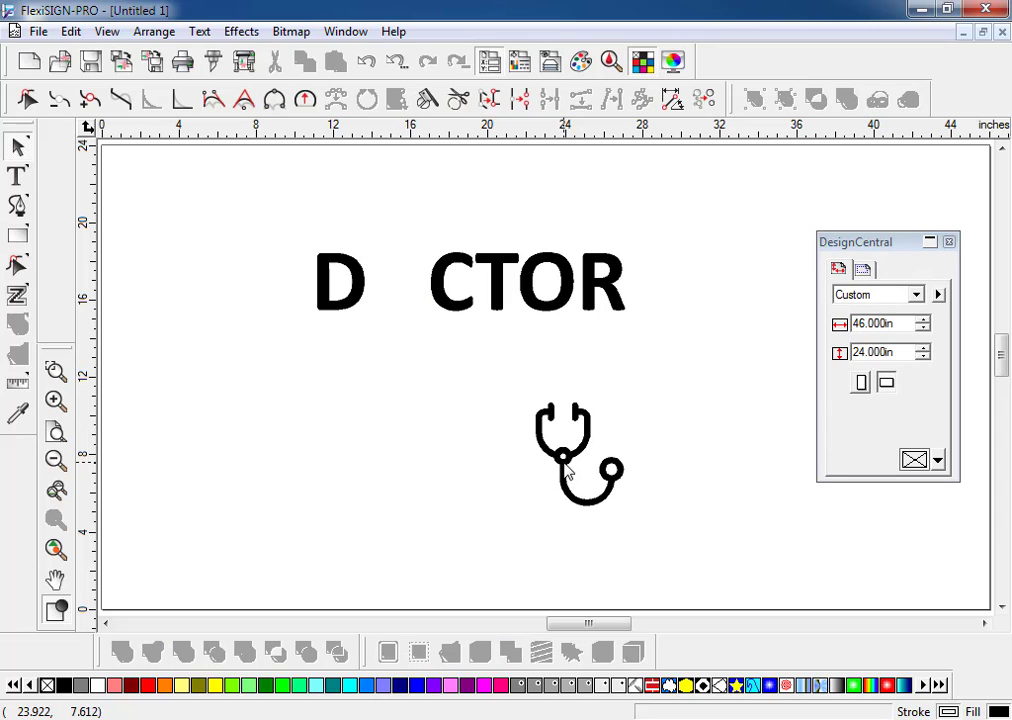
drag(565, 470, 405, 369)
click(430, 424)
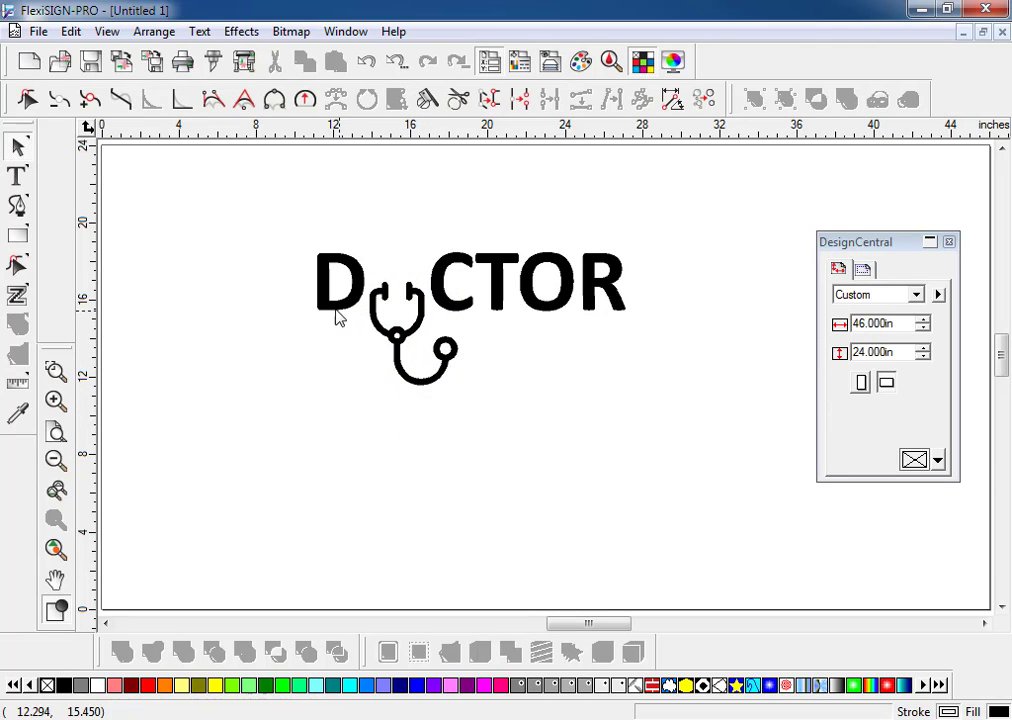
Align the stethoscope's top edge with the top of the letter D
click(338, 317)
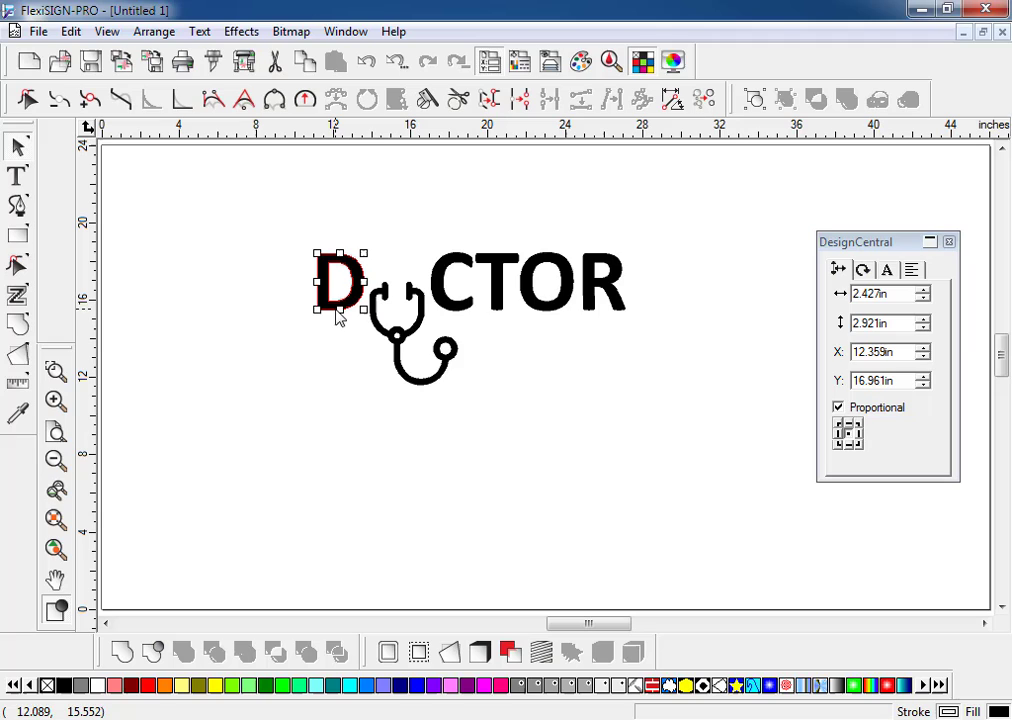
shift+click(398, 347)
key(ctrl+8)
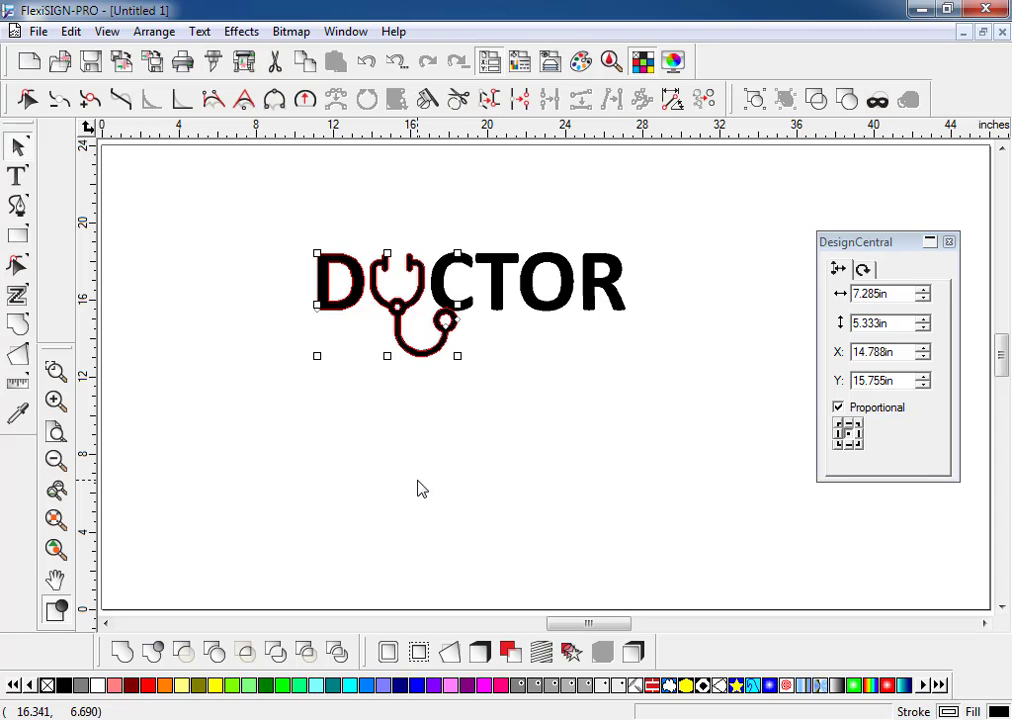
click(429, 463)
Enlarge the stethoscope proportionally from its lower corner until its upper loop reaches the letter C
click(418, 363)
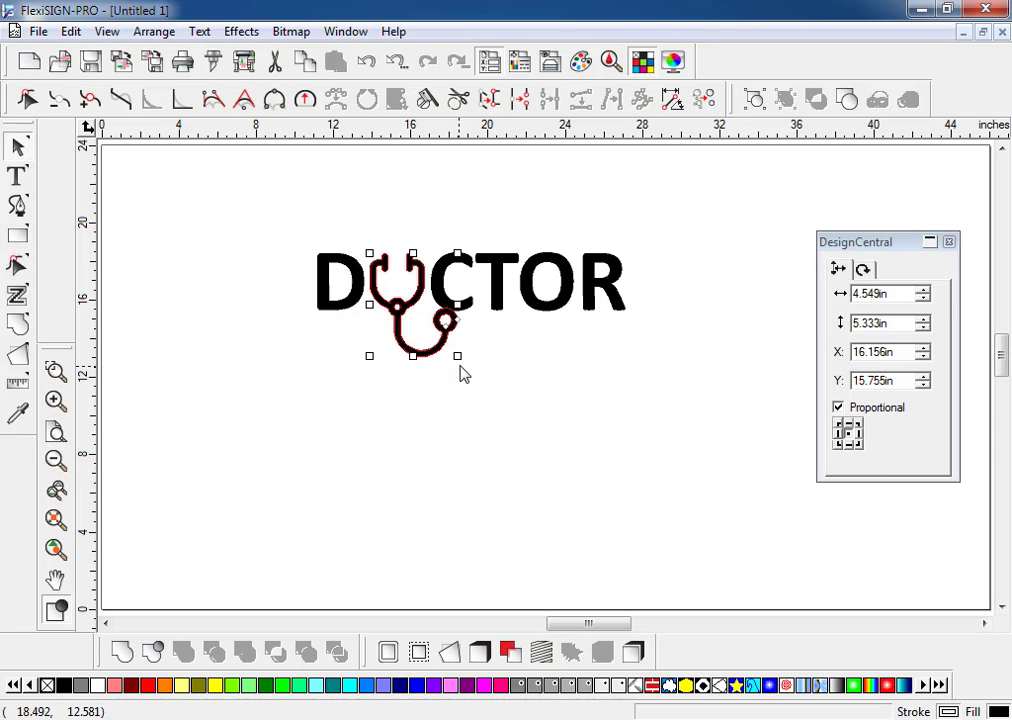
drag(458, 356, 472, 377)
click(403, 283)
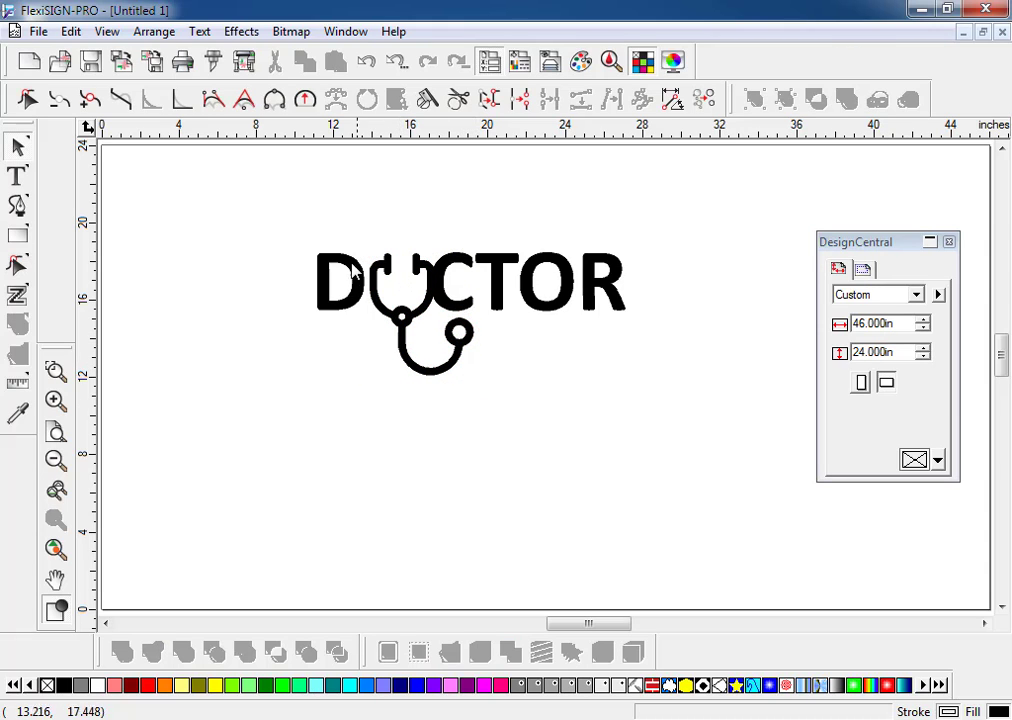
Nudge the letter D and the stethoscope together to the left to separate the stethoscope from the C
drag(330, 235, 402, 400)
key(Left)
key(Left)
key(Left)
key(Left)
key(Left)
key(Left)
key(Left)
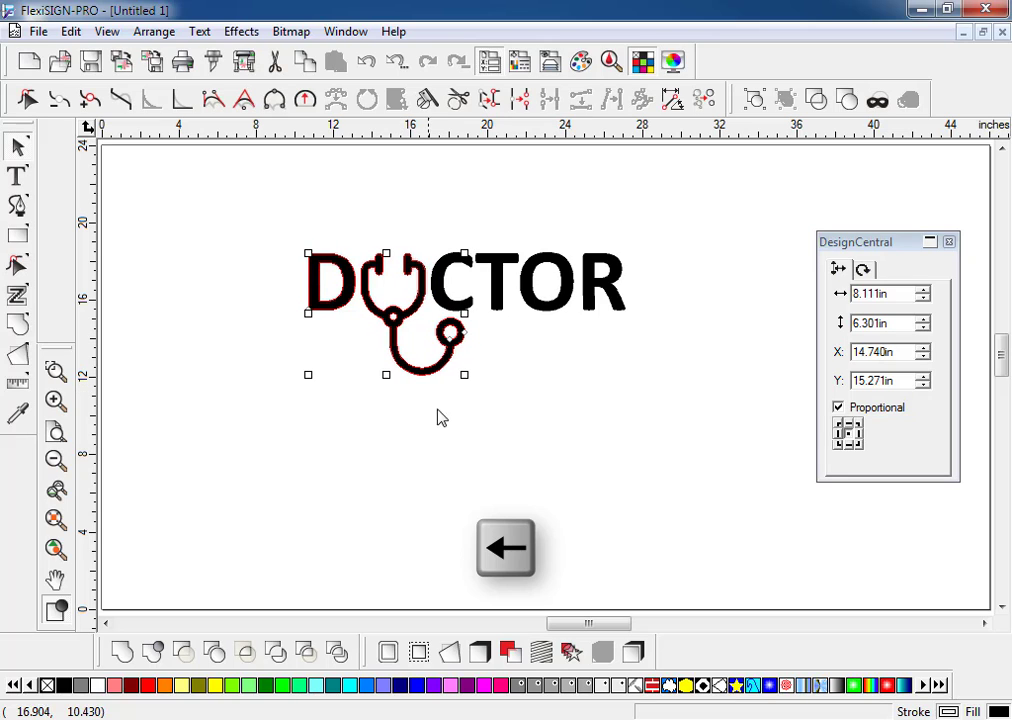
click(449, 417)
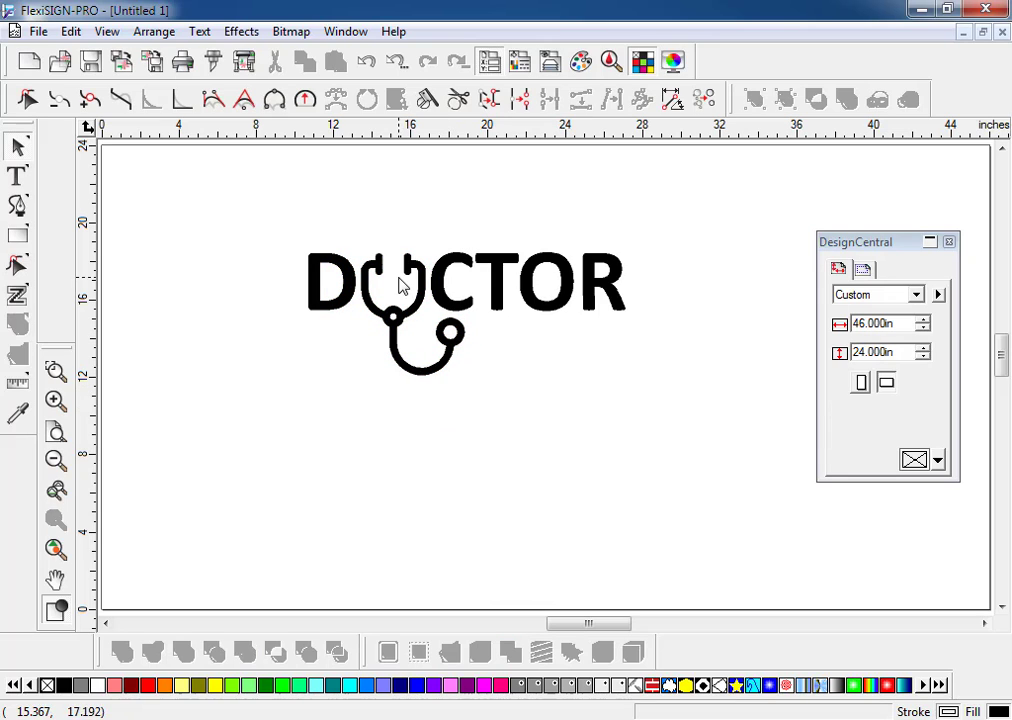
Draw a vertical rectangle about 0.30 in wide and 1.17 in high inside the stethoscope's upper loop
scroll(395, 282, up, 3)
scroll(388, 276, up, 5)
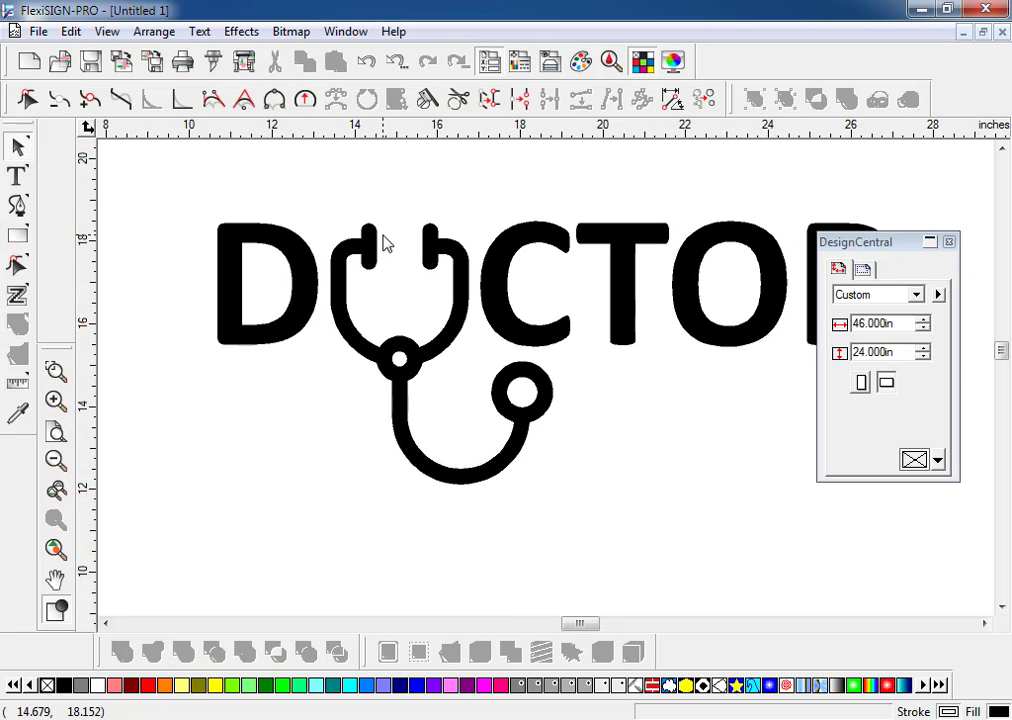
scroll(395, 323, up, 2)
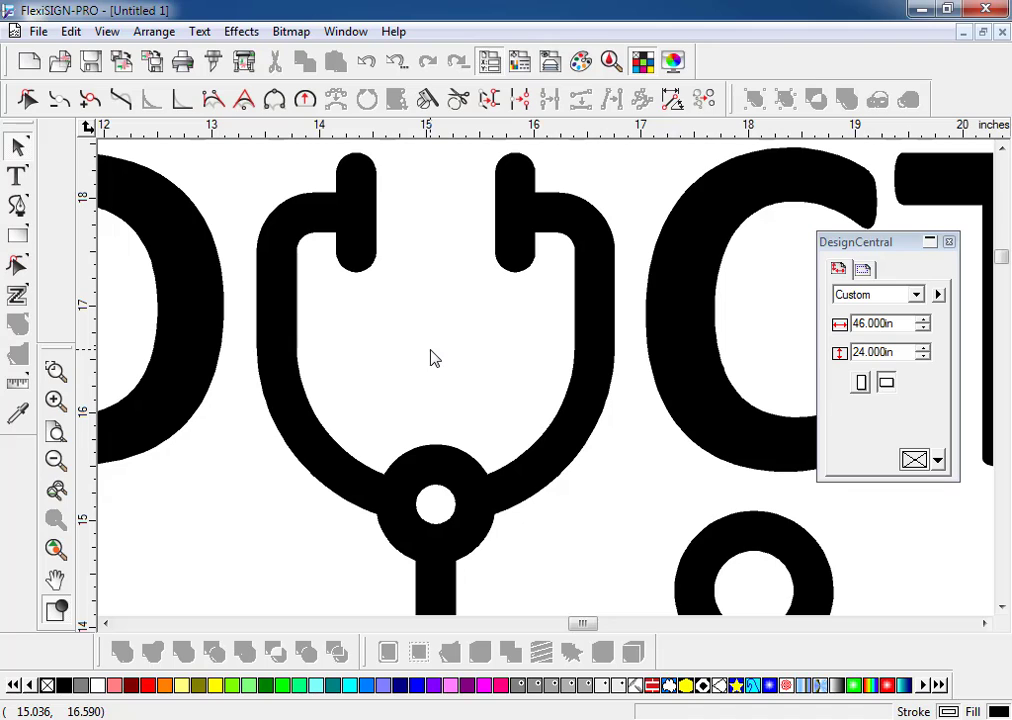
click(18, 236)
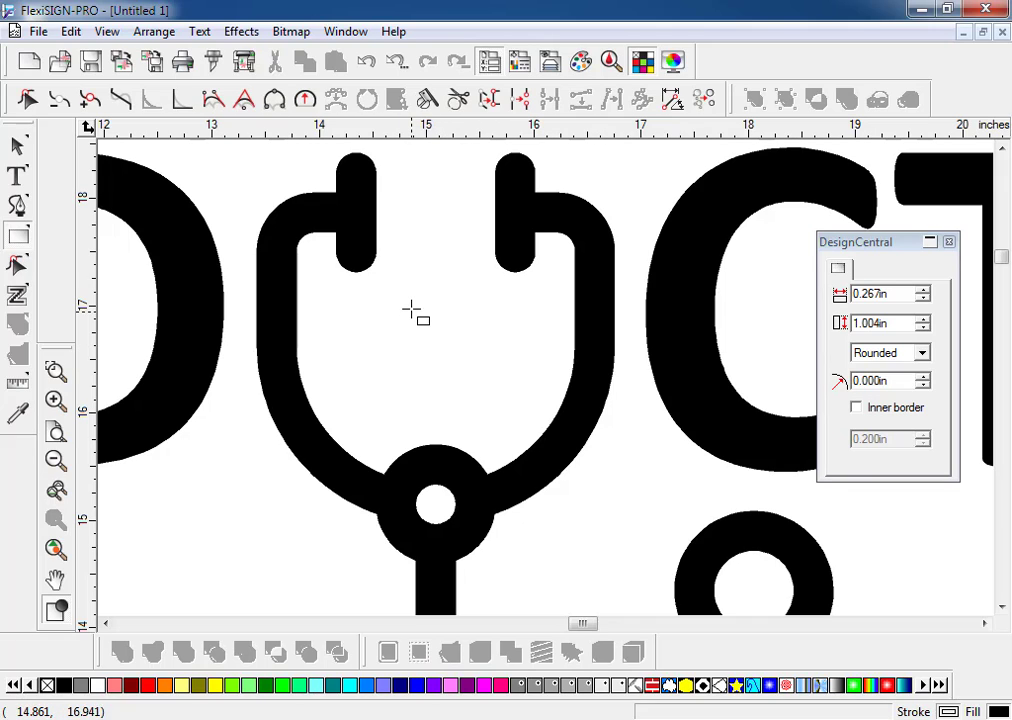
drag(417, 301, 450, 432)
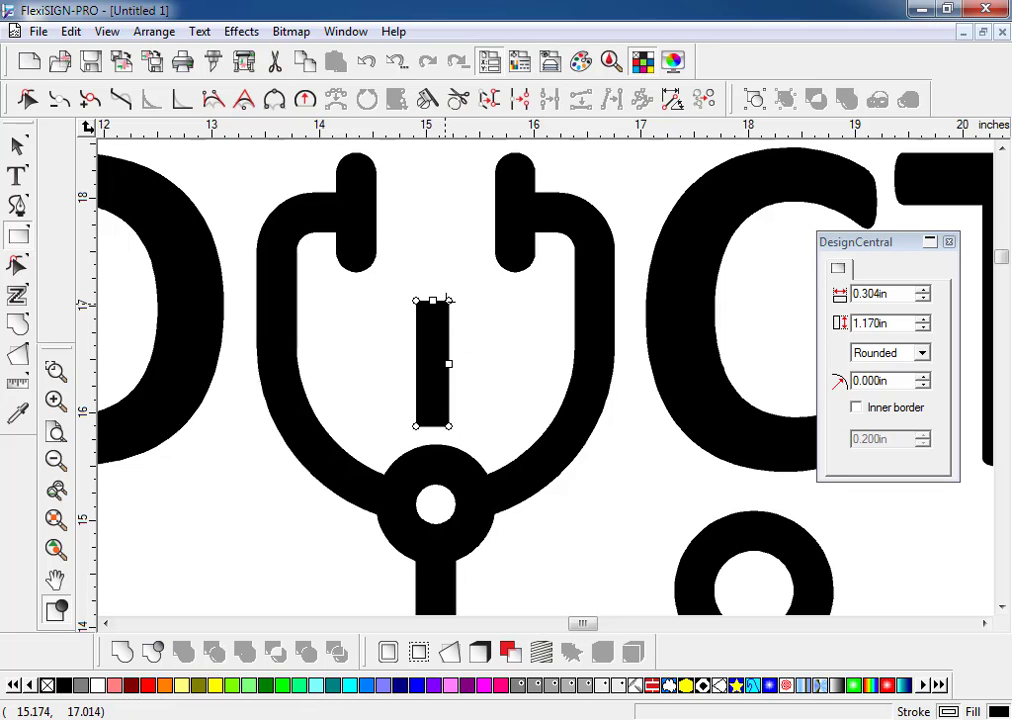
Round the rectangle's corners to a radius of about 0.09 in and add a copy rotated 90° about its centre
drag(448, 298, 453, 310)
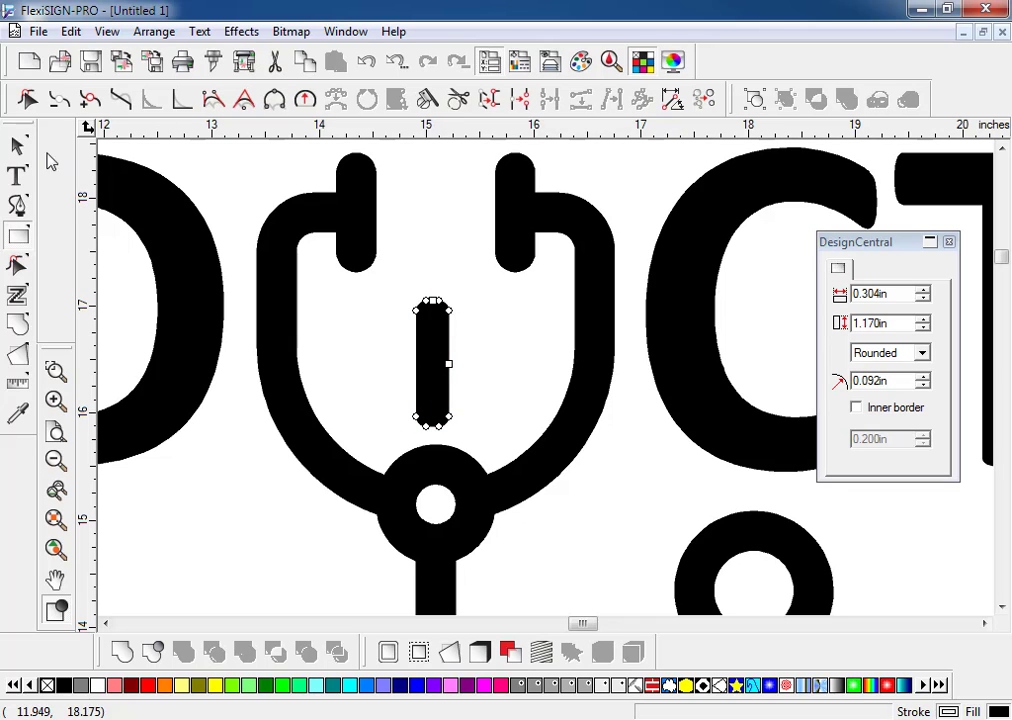
click(17, 146)
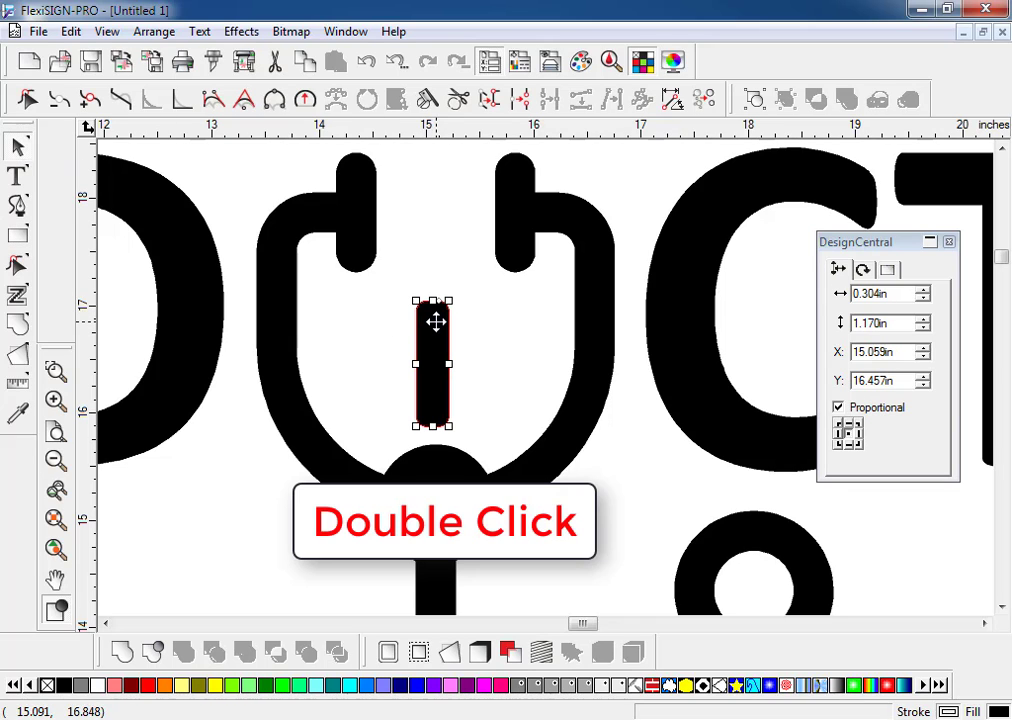
double_click(435, 321)
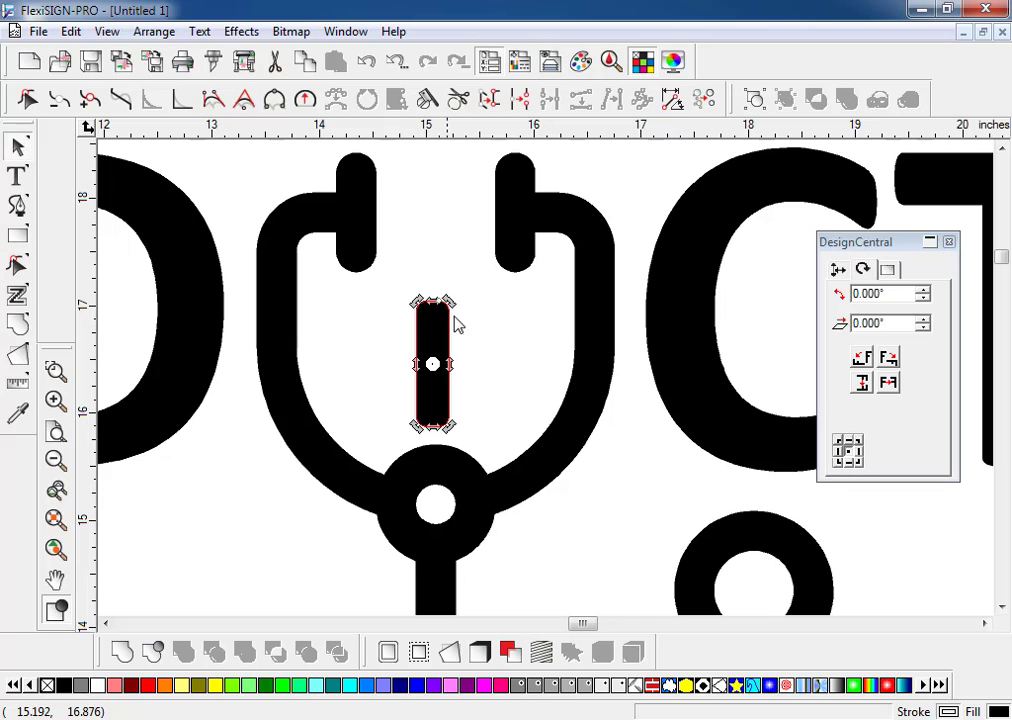
key(ctrl+shift)
drag(449, 300, 486, 378)
click(492, 413)
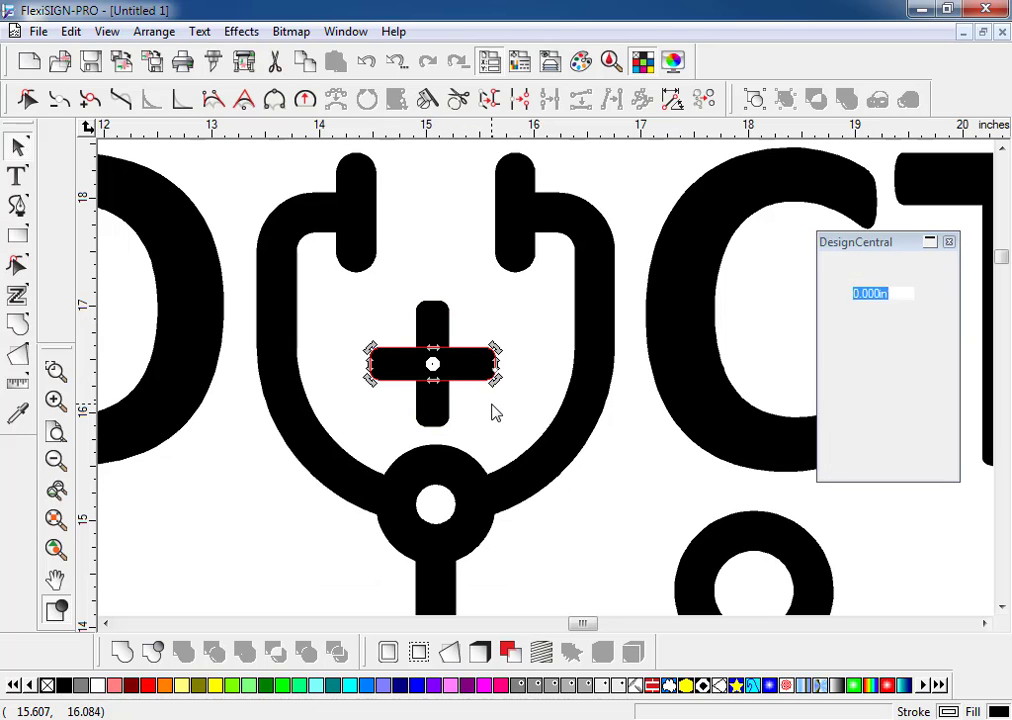
Weld the two crossing bars into one plus shape and nudge it up by about 0.06 in
drag(365, 294, 488, 422)
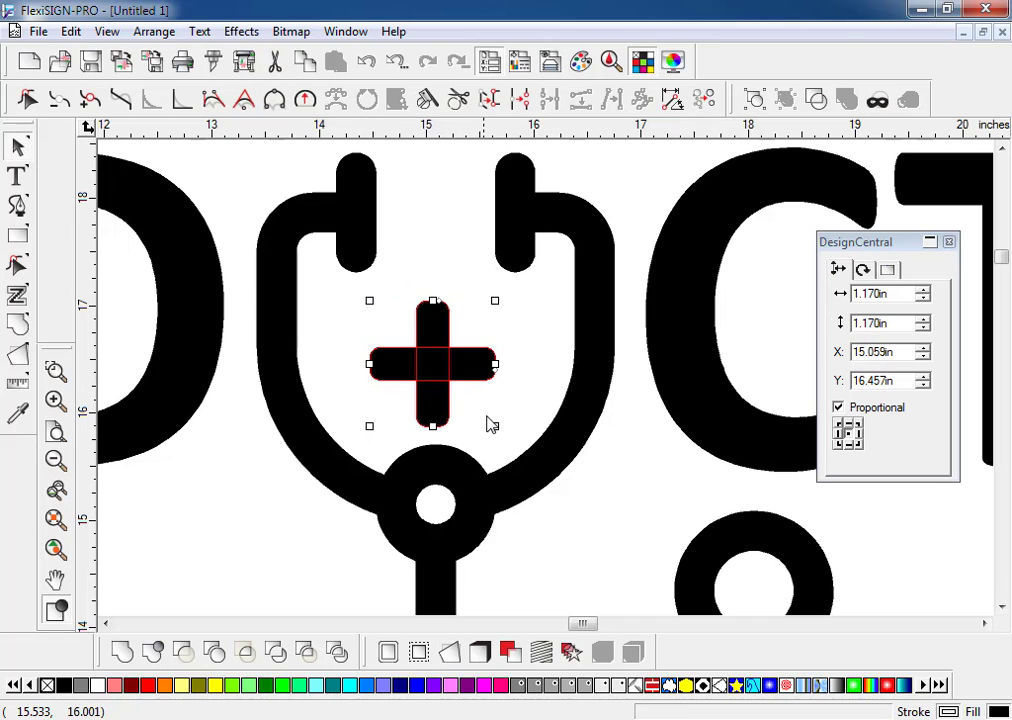
click(122, 652)
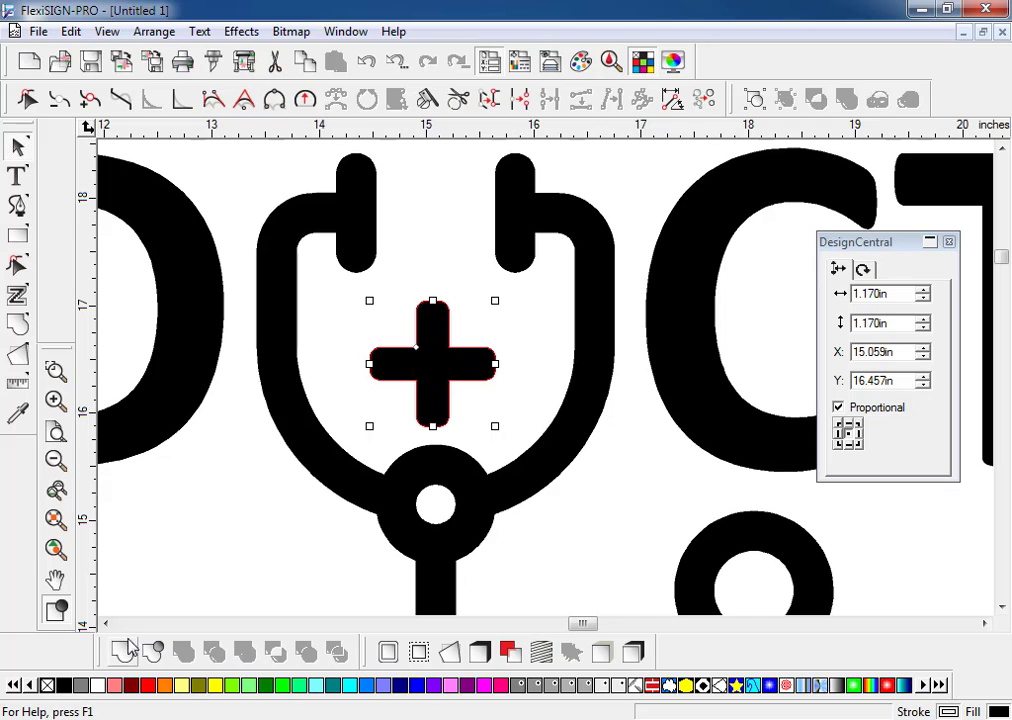
drag(445, 373, 441, 372)
key(Up)
key(Up)
key(Up)
key(Up)
key(Up)
key(Up)
key(Up)
key(Up)
key(Up)
key(Up)
key(Up)
key(Up)
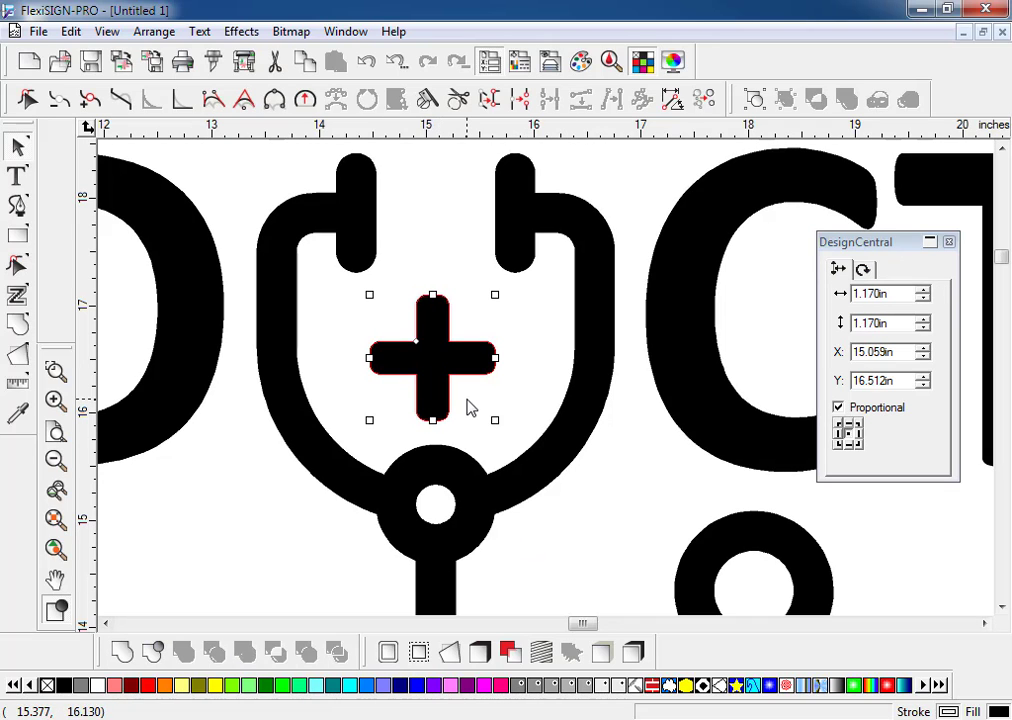
Enlarge the plus shape proportionally to about 1.30 in wide and nudge it up to about Y 16.67 in
drag(493, 413, 501, 420)
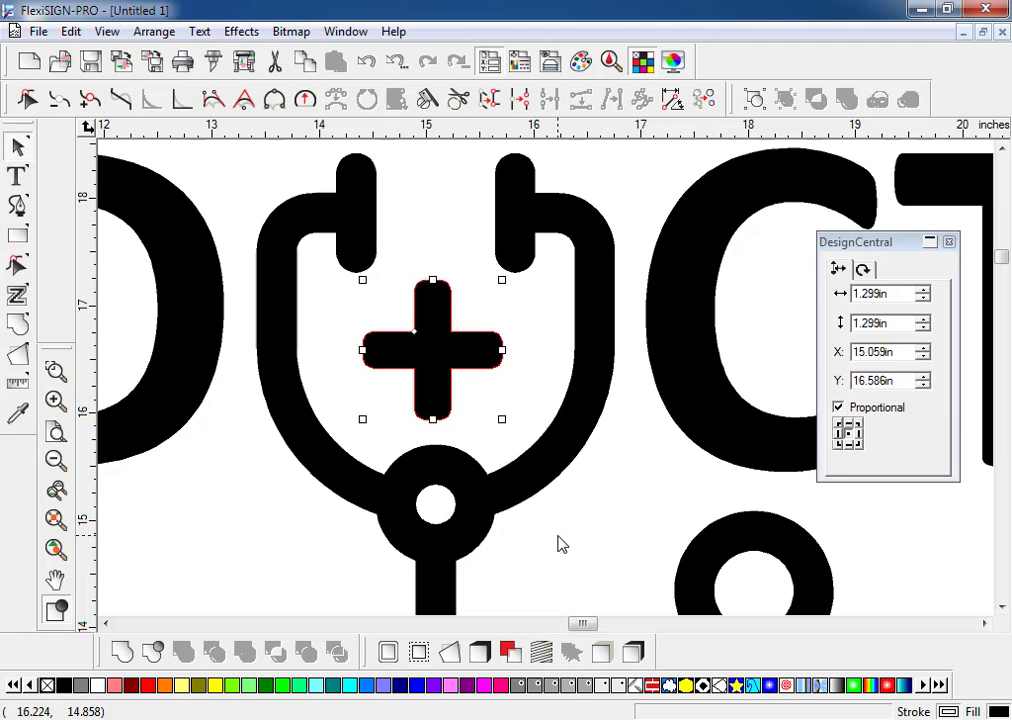
key(Up)
key(Up)
key(Up)
key(Up)
key(Up)
key(Up)
key(Up)
key(Up)
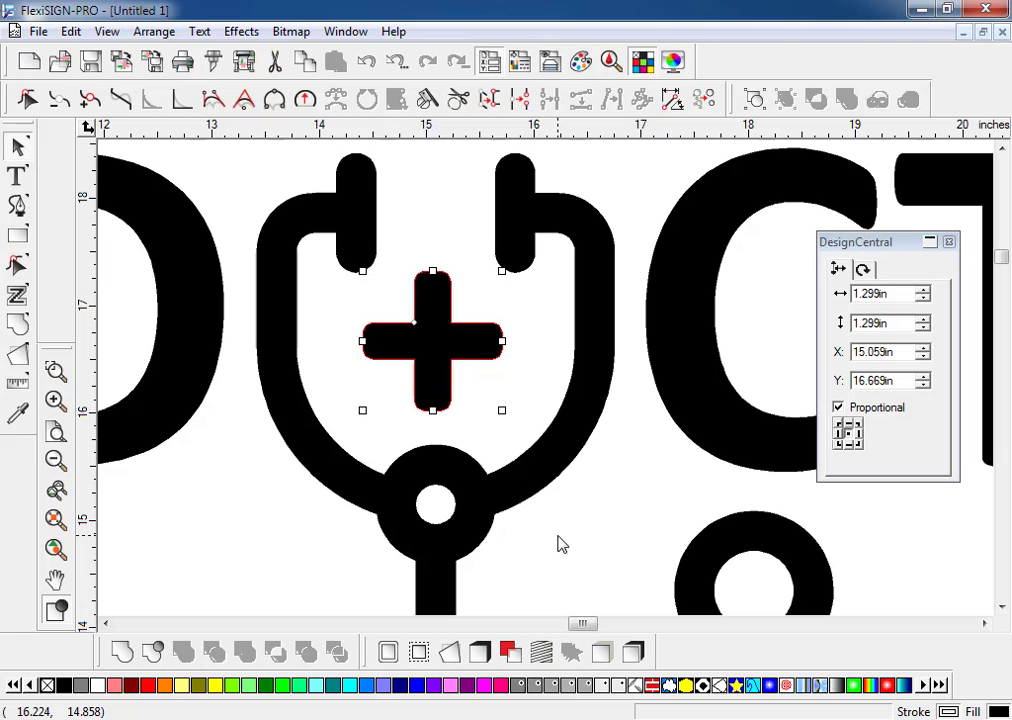
click(559, 537)
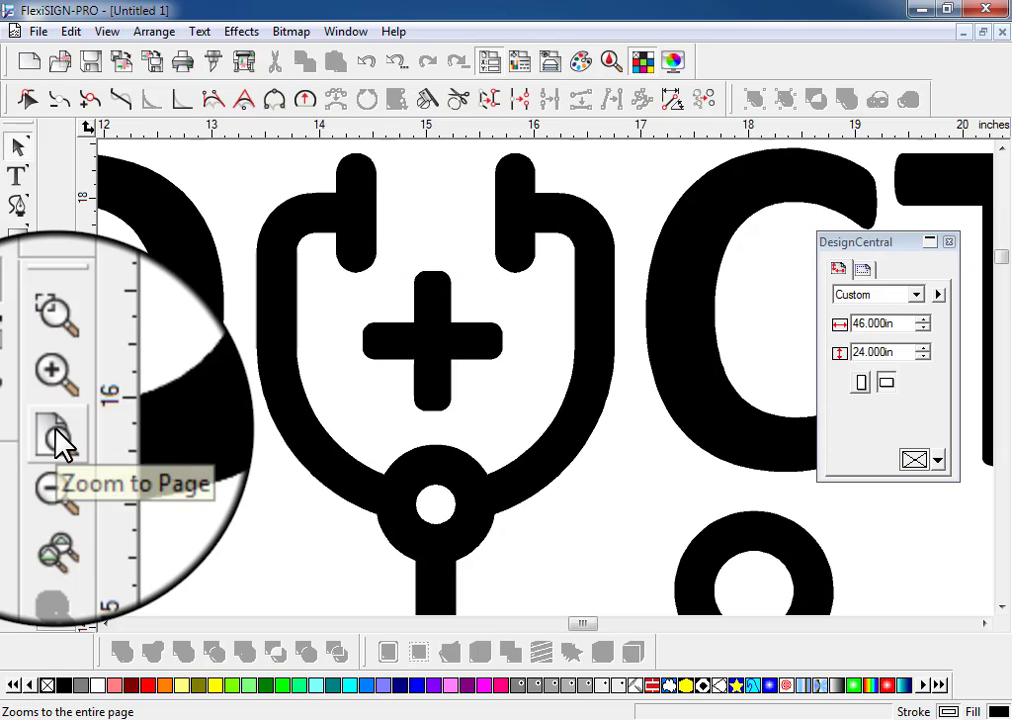
Fill the stethoscope graphic with red
click(55, 430)
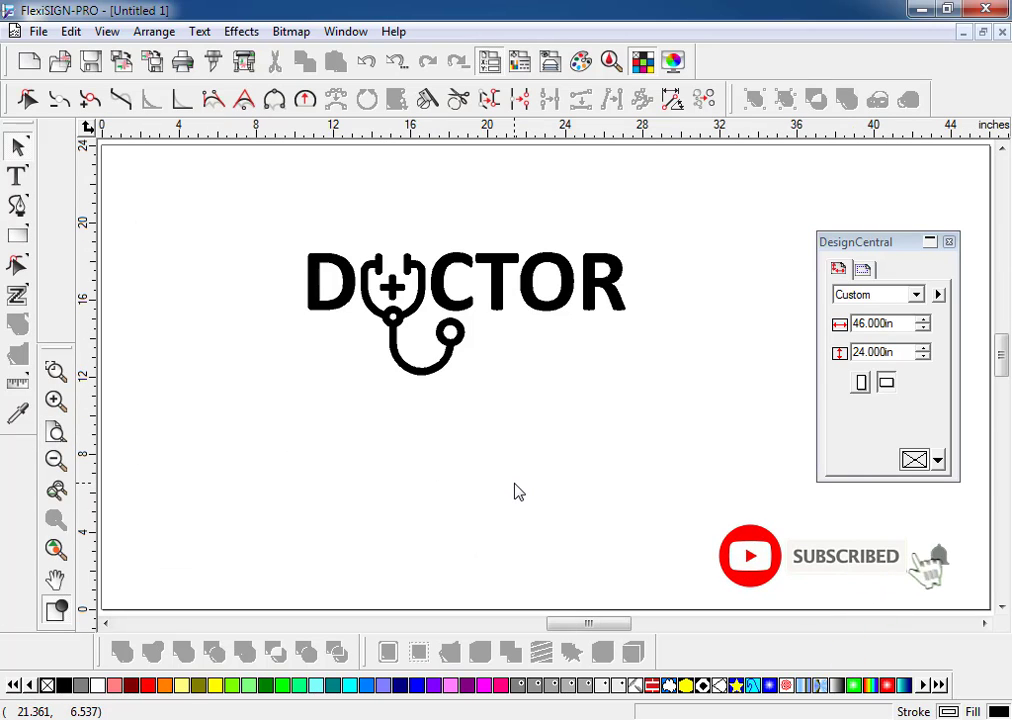
click(428, 380)
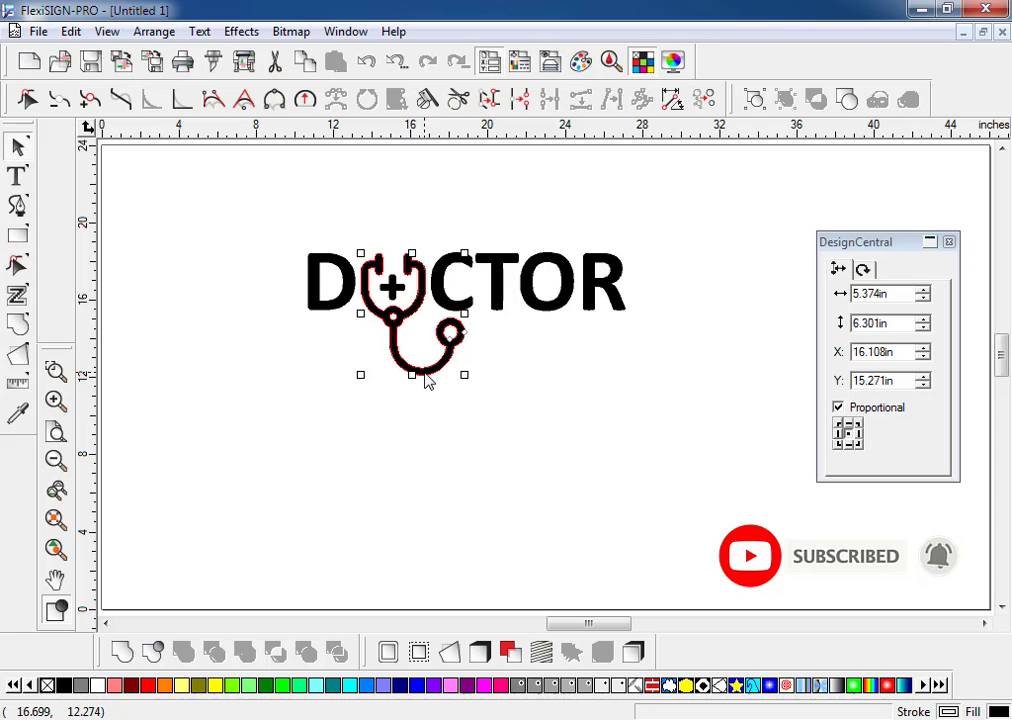
click(150, 690)
click(483, 547)
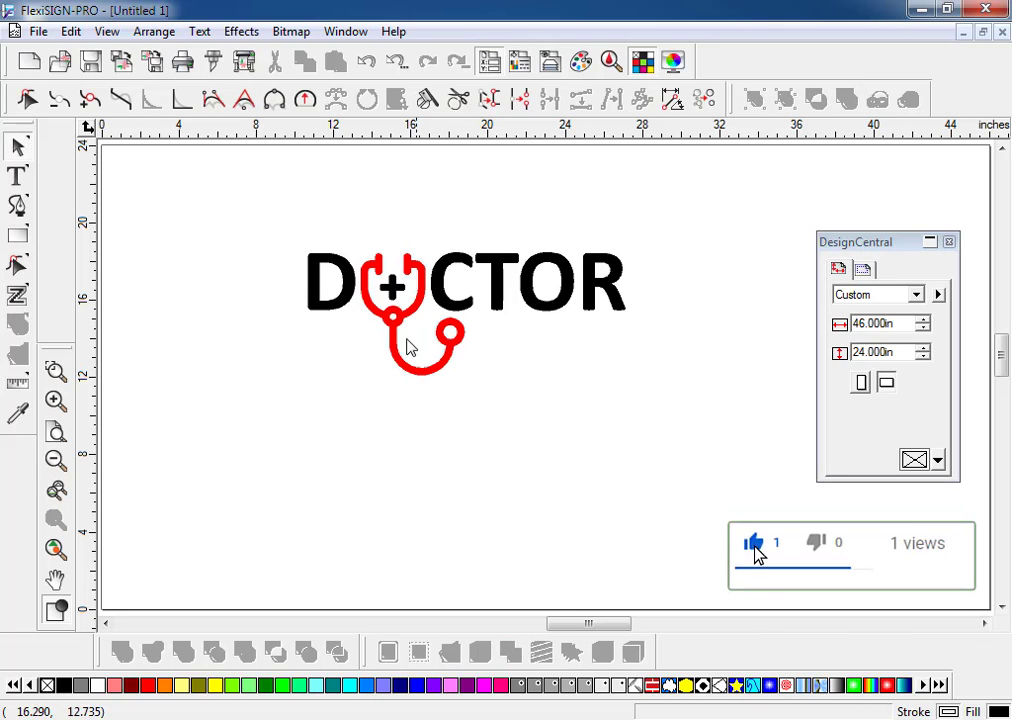
Fill the plus shape inside the stethoscope with Medium Green
key(Tab)
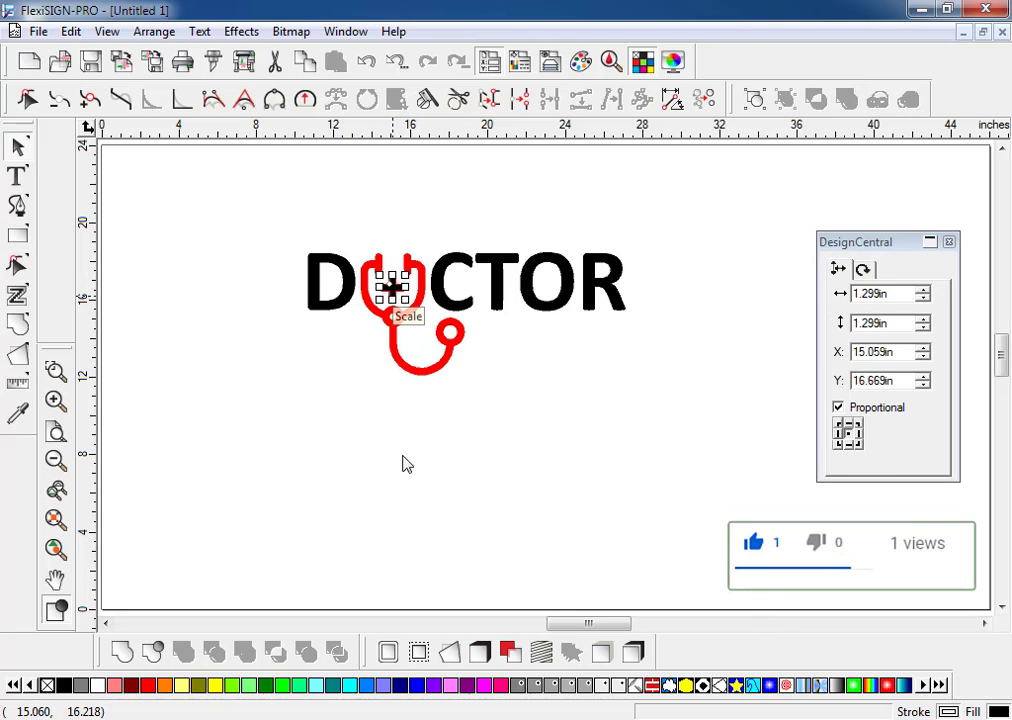
click(266, 686)
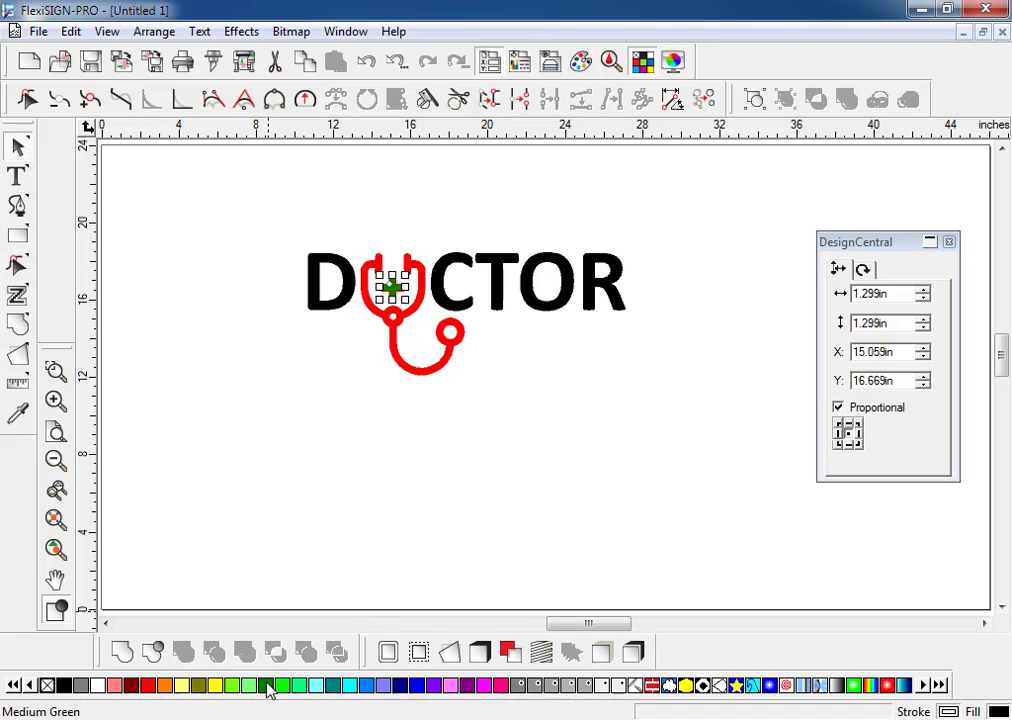
click(621, 538)
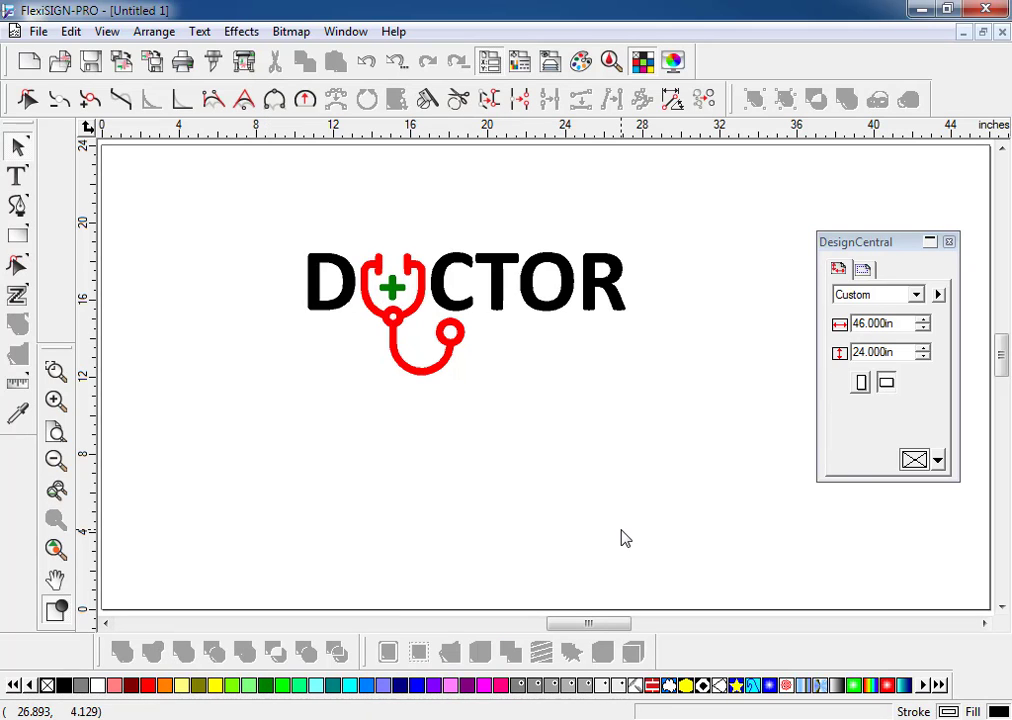